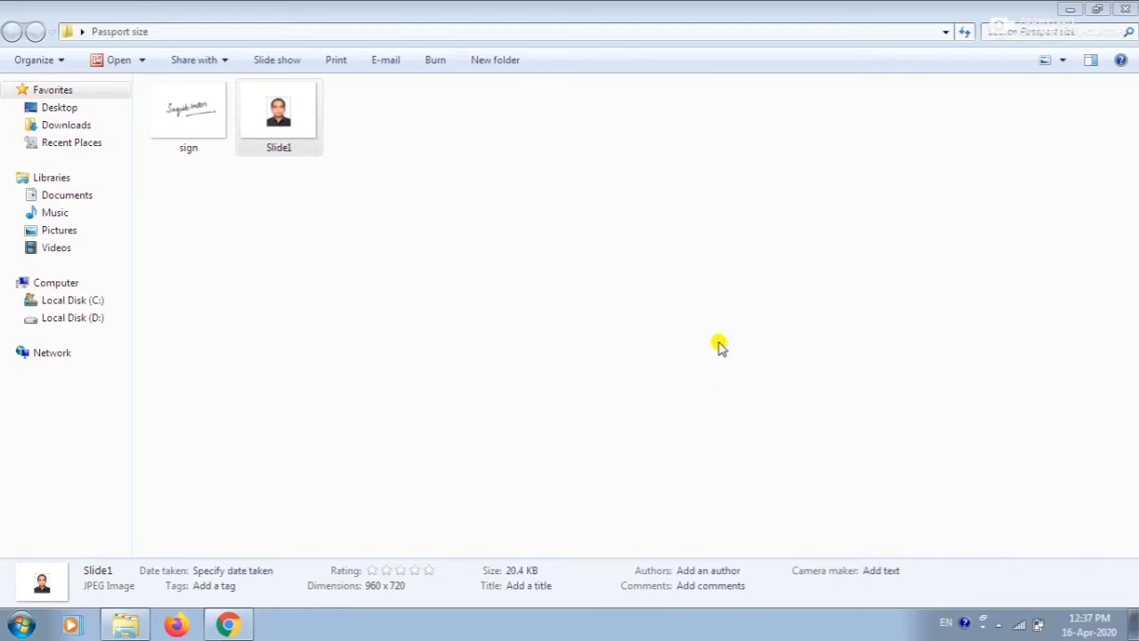
Step: View the Slide1 portrait and the sign signature image full size, closing each one after viewing
{"action": "double_click", "coordinate": [278, 116]}
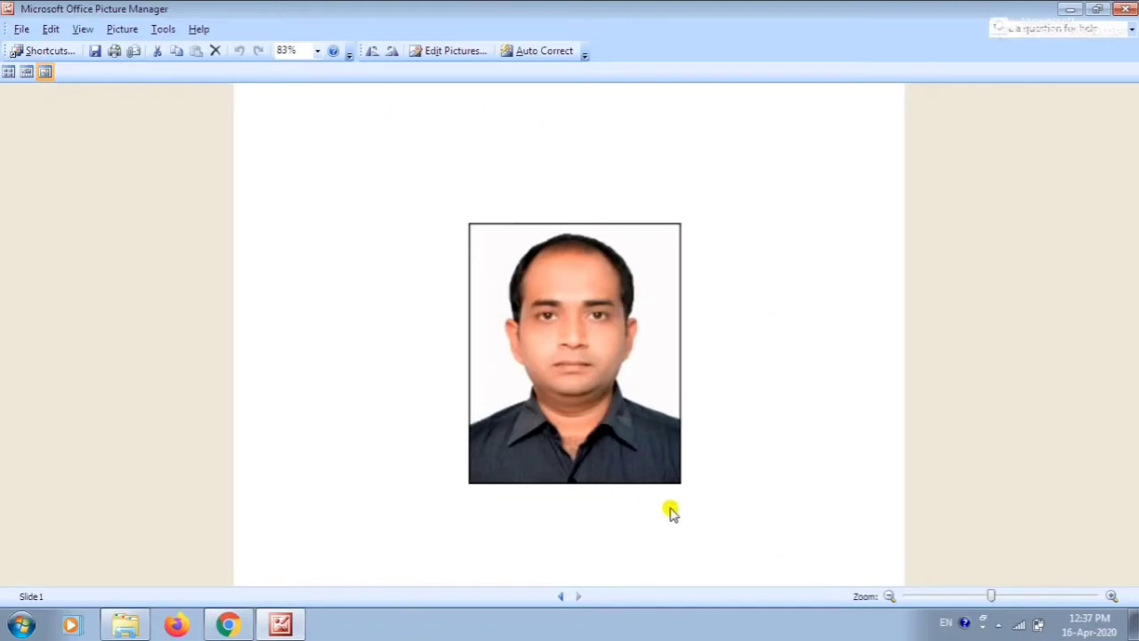
{"action": "left_click", "coordinate": [1125, 9]}
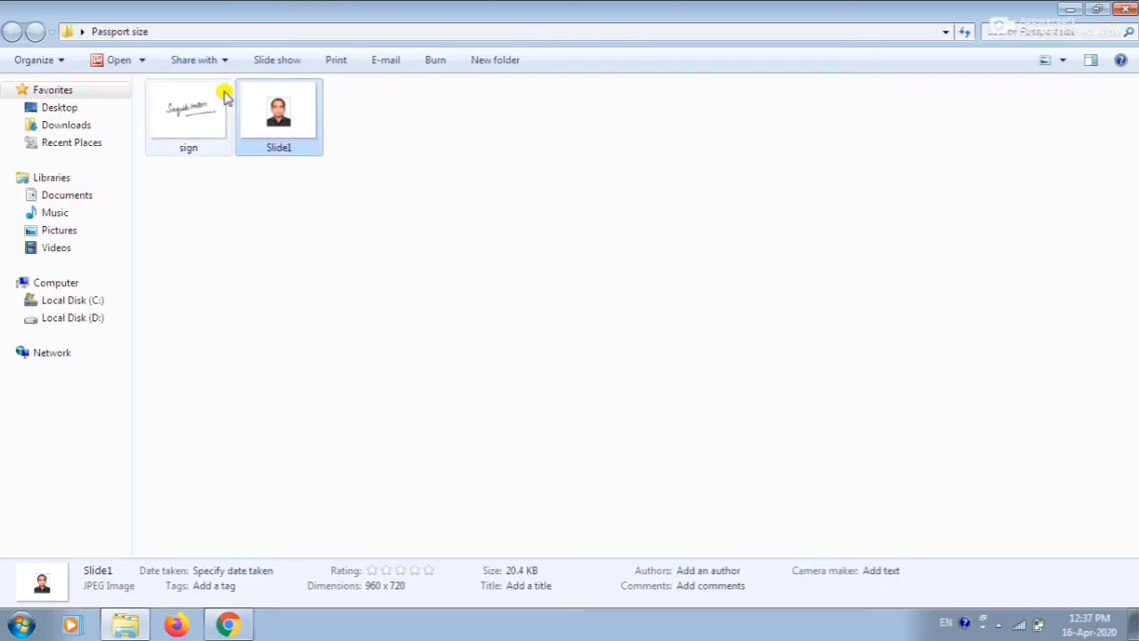
{"action": "left_click", "coordinate": [161, 99]}
{"action": "double_click", "coordinate": [161, 100]}
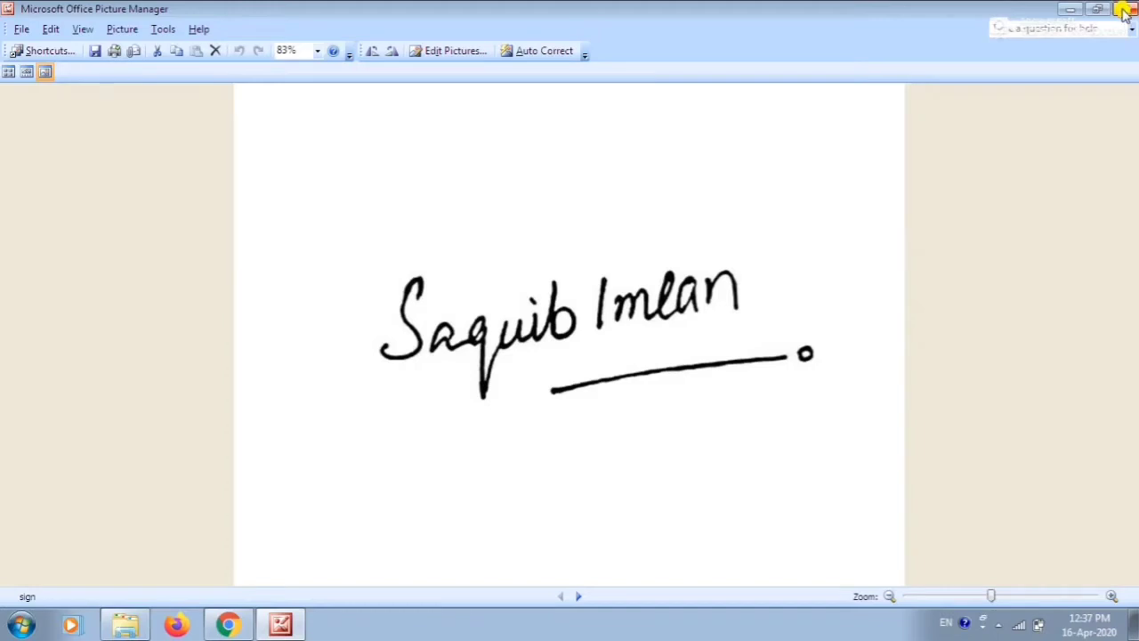
{"action": "left_click", "coordinate": [1126, 8]}
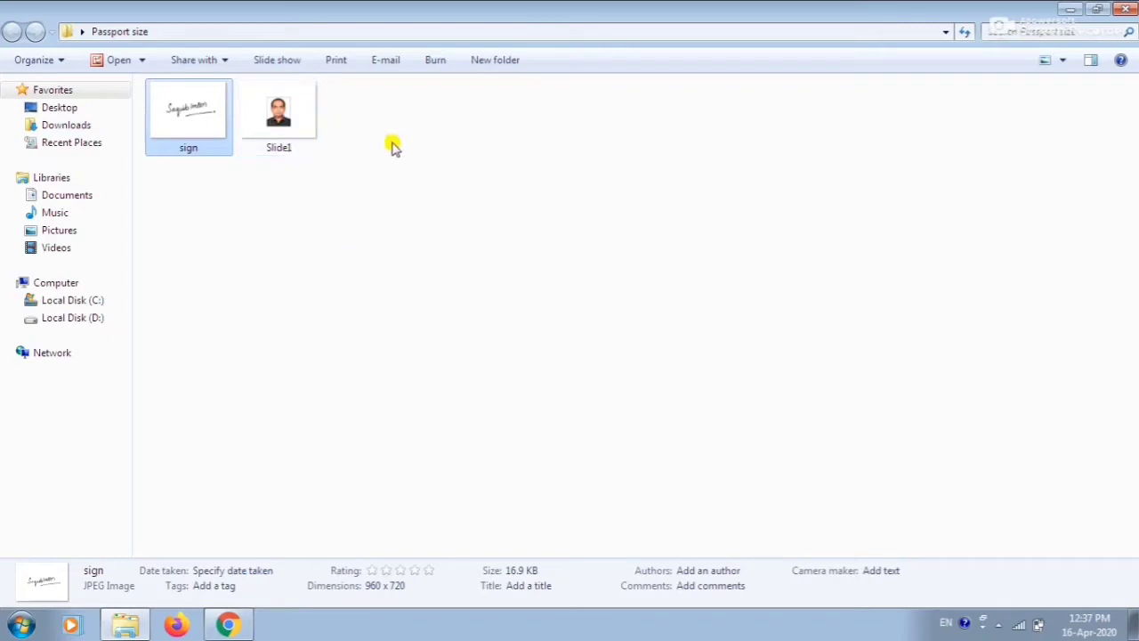
Step: Preview the Slide1 image from the Passport size folder and close the preview
{"action": "left_click", "coordinate": [267, 124]}
{"action": "right_click", "coordinate": [261, 113]}
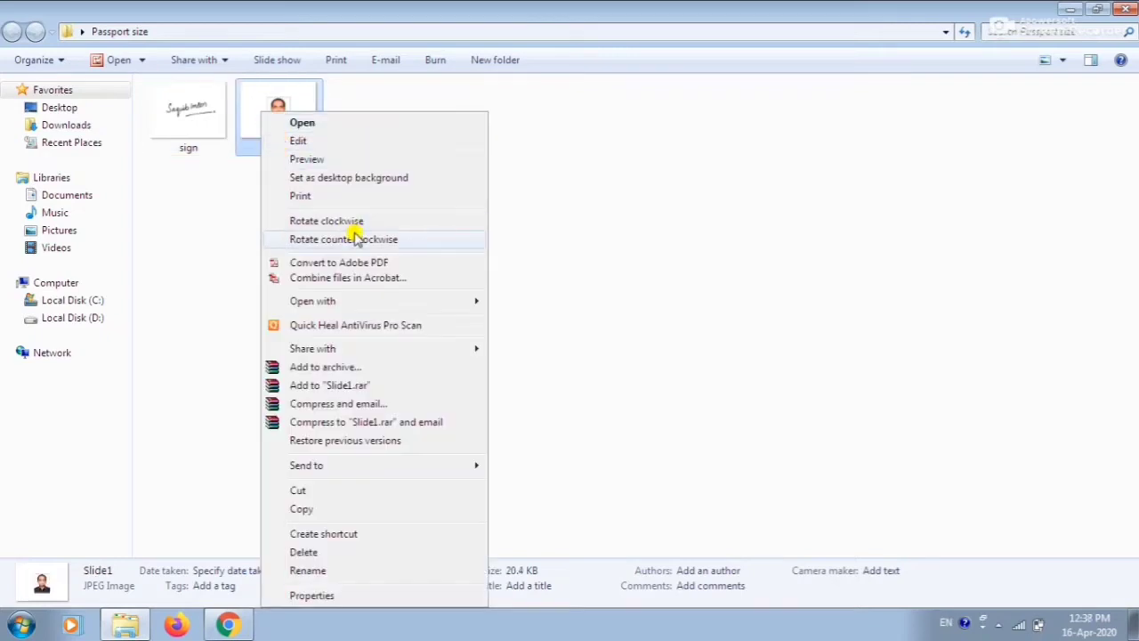
{"action": "left_click", "coordinate": [328, 162]}
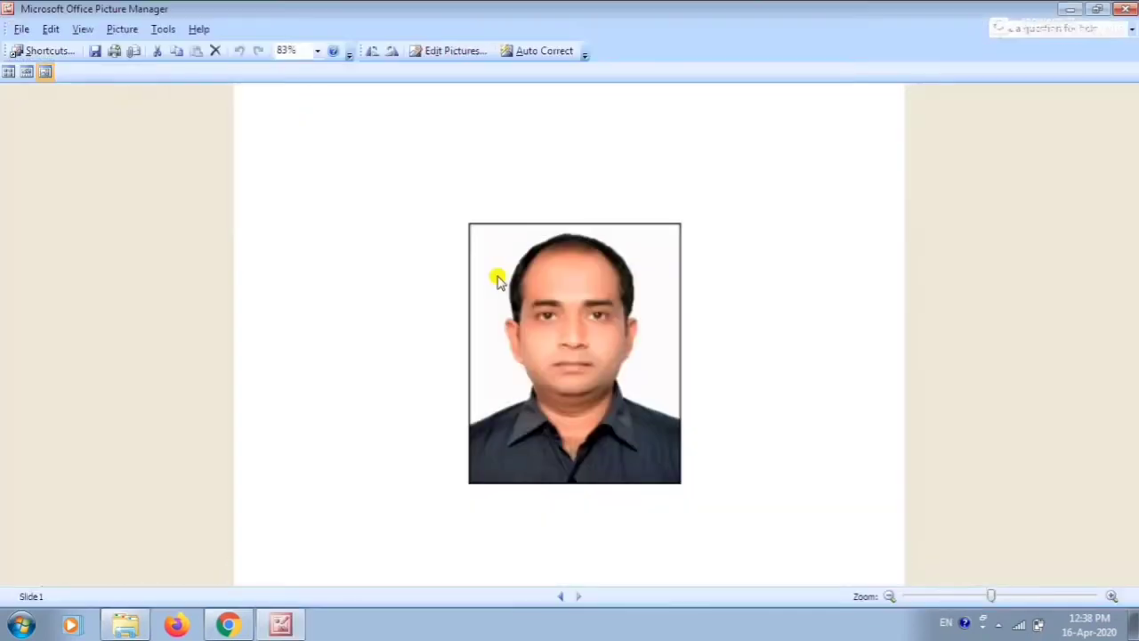
{"action": "left_click", "coordinate": [1133, 6]}
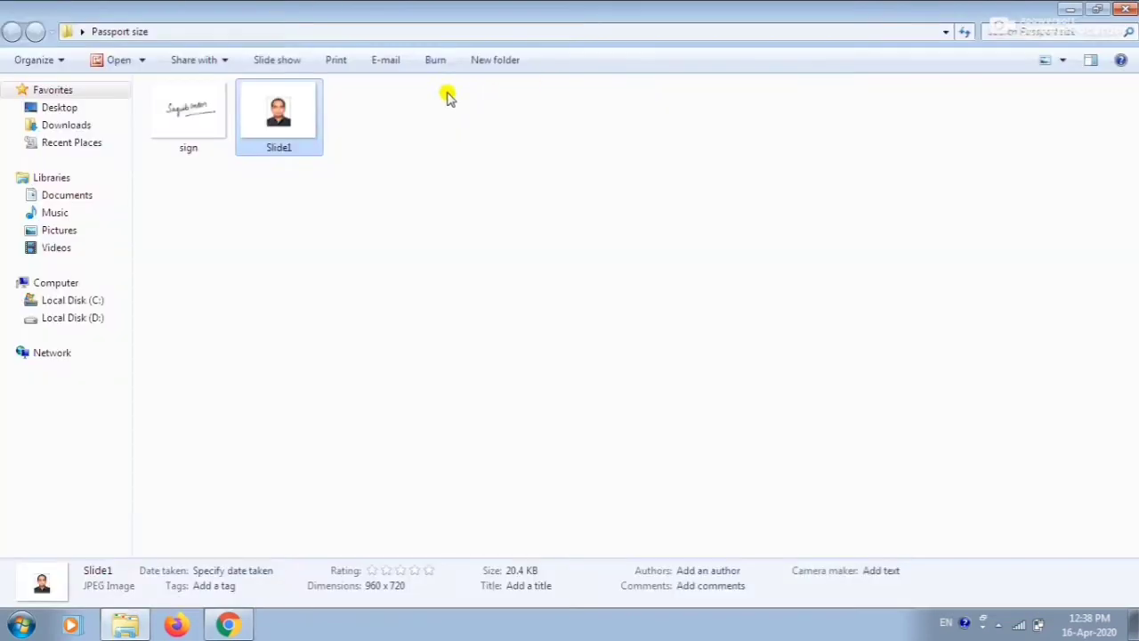
Step: View Slide1 in Windows Photo Viewer, open it from there in Microsoft Office Picture Manager, and close both viewers
{"action": "right_click", "coordinate": [273, 112]}
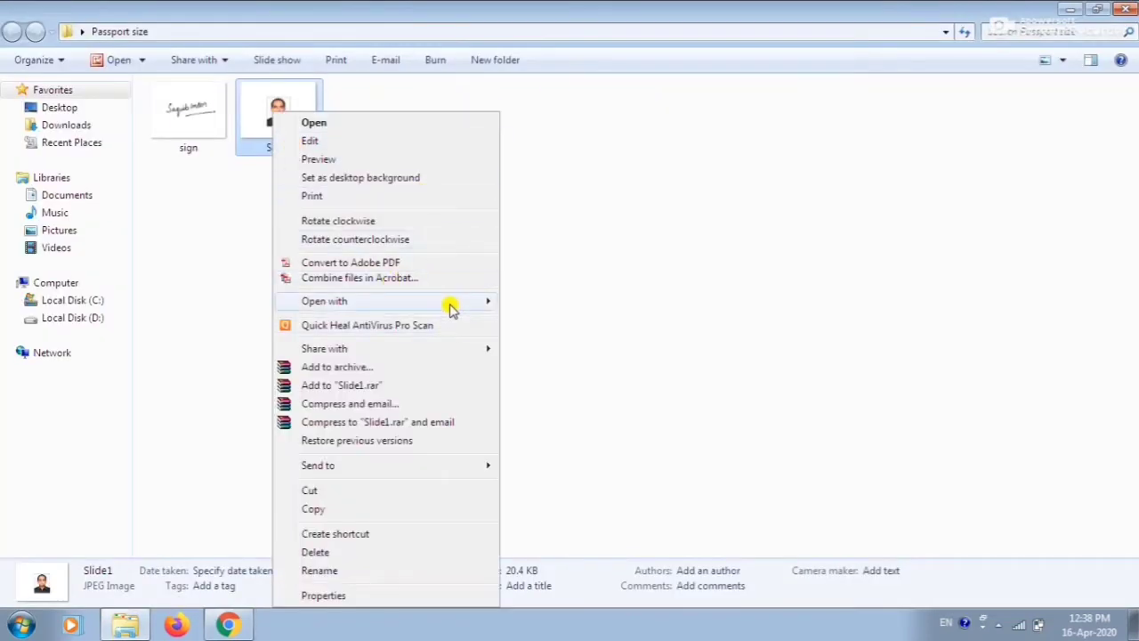
{"action": "mouse_move", "coordinate": [450, 303]}
{"action": "left_click", "coordinate": [564, 378]}
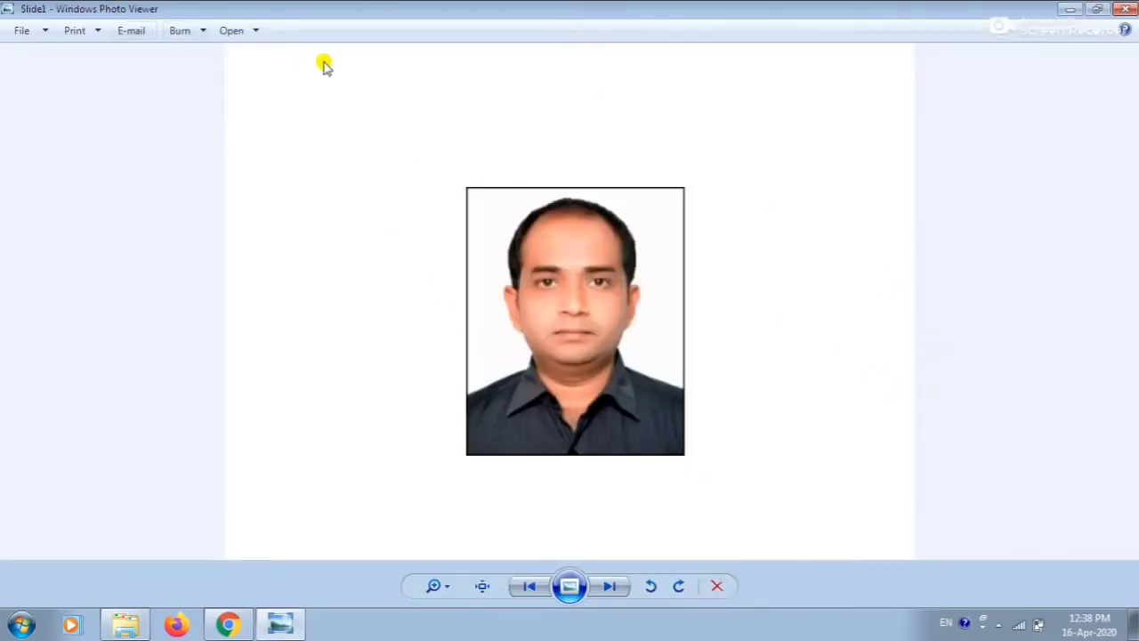
{"action": "left_click", "coordinate": [256, 32]}
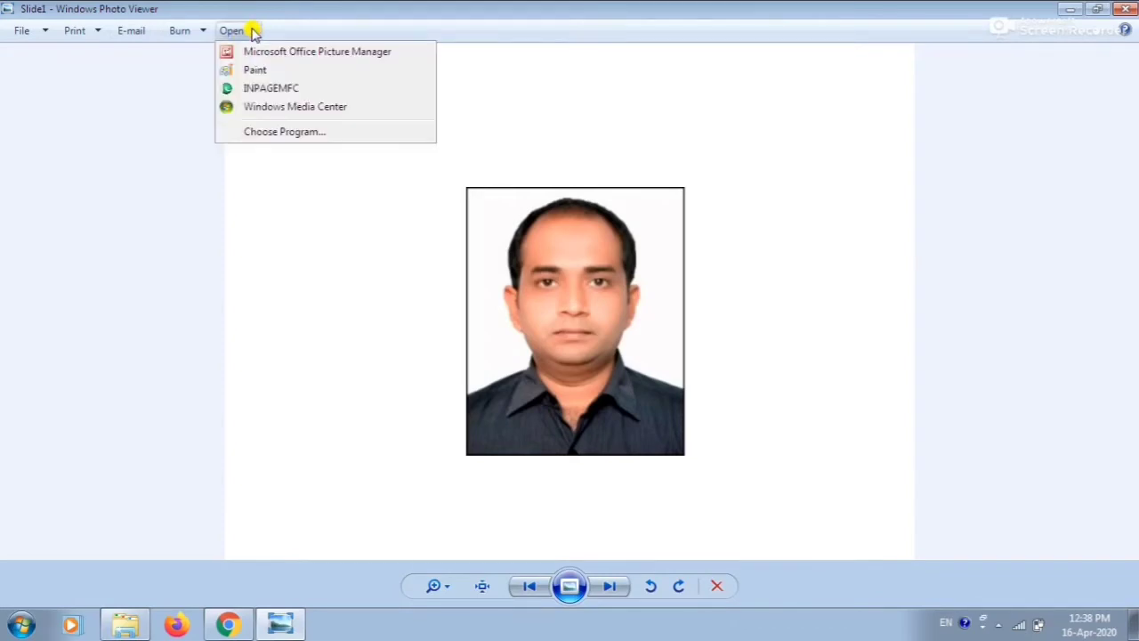
{"action": "left_click", "coordinate": [298, 51]}
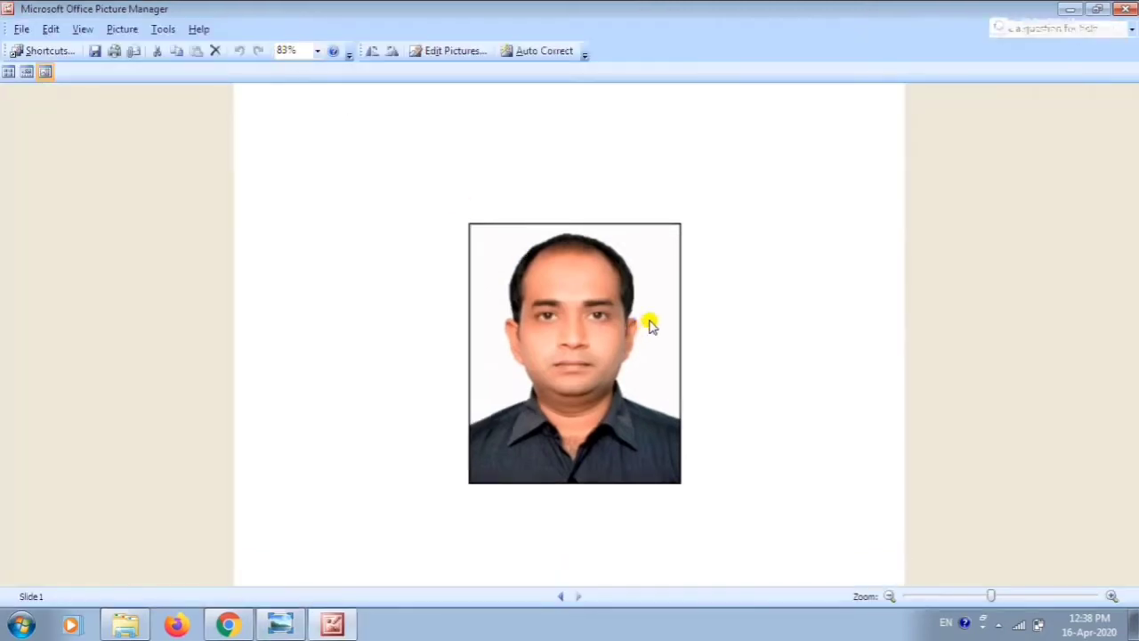
{"action": "left_click", "coordinate": [1126, 8]}
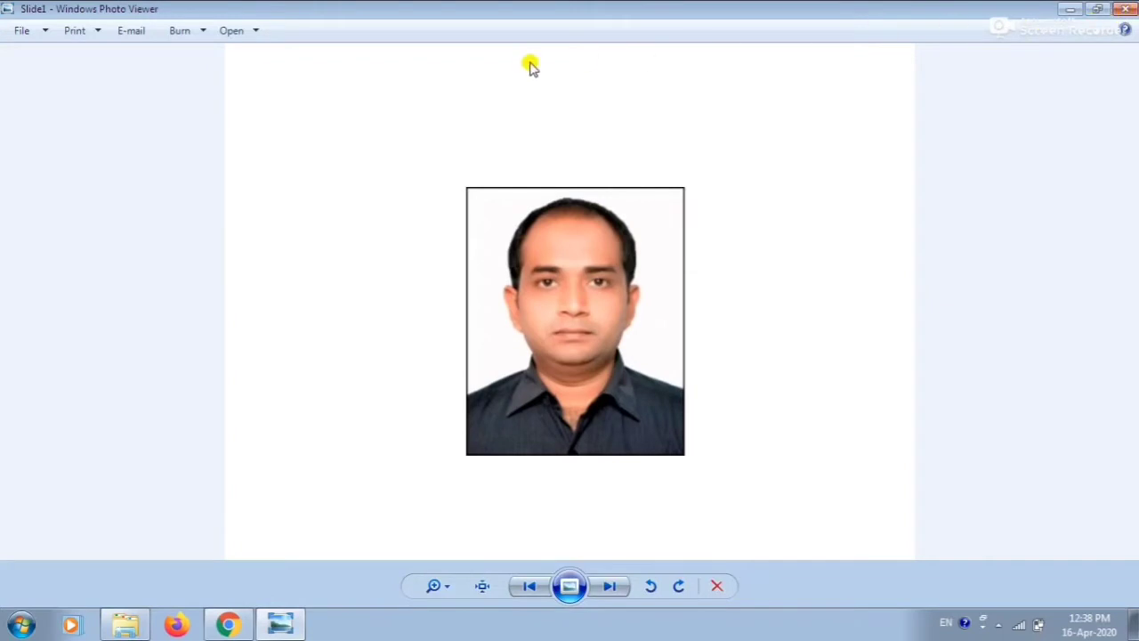
{"action": "left_click", "coordinate": [1126, 8]}
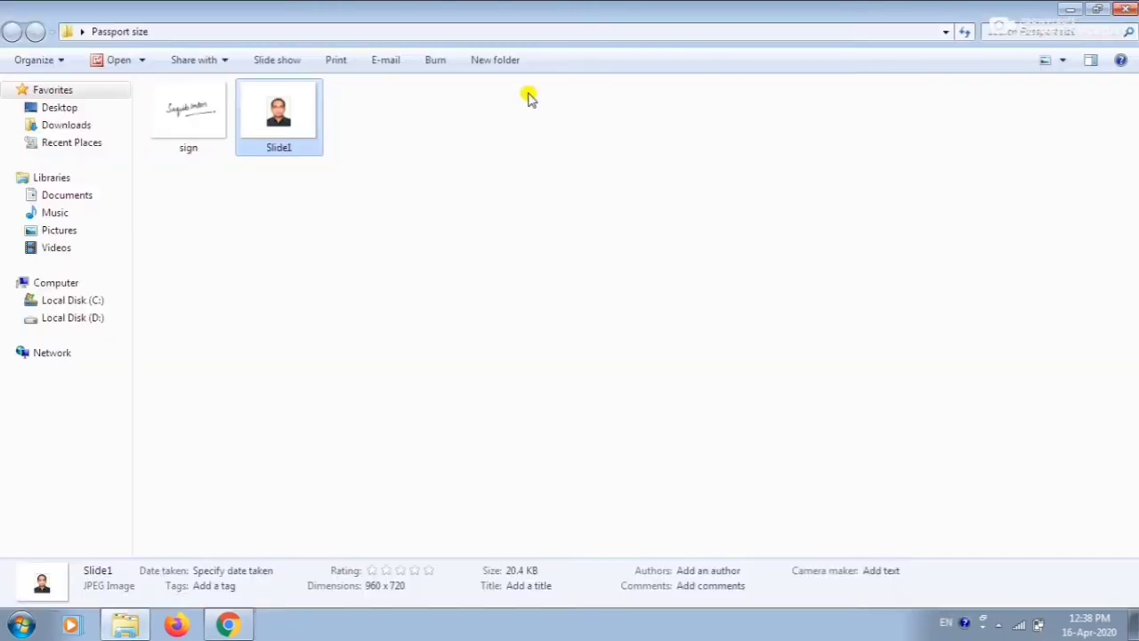
Step: Open the Slide1 image with Microsoft Office Picture Manager
{"action": "right_click", "coordinate": [282, 106]}
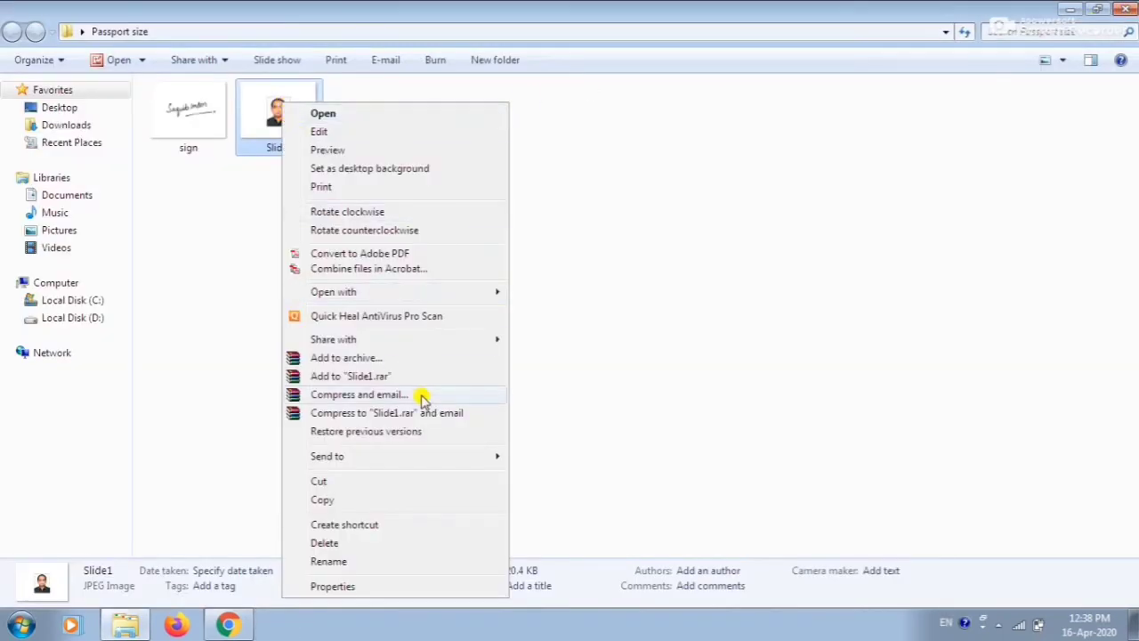
{"action": "mouse_move", "coordinate": [401, 293]}
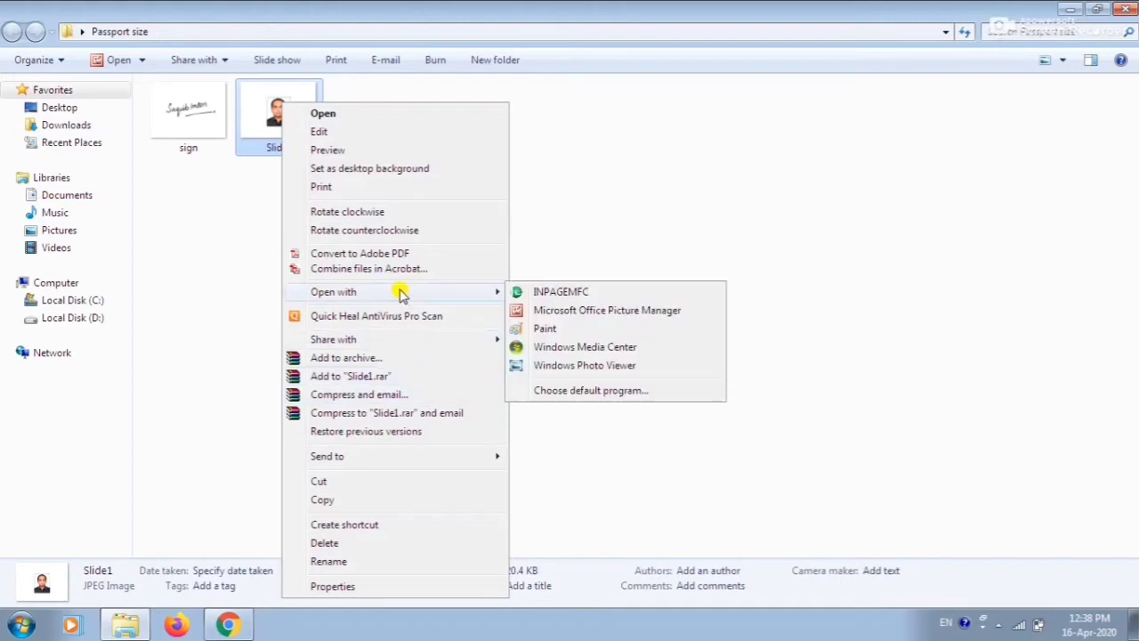
{"action": "left_click", "coordinate": [576, 311]}
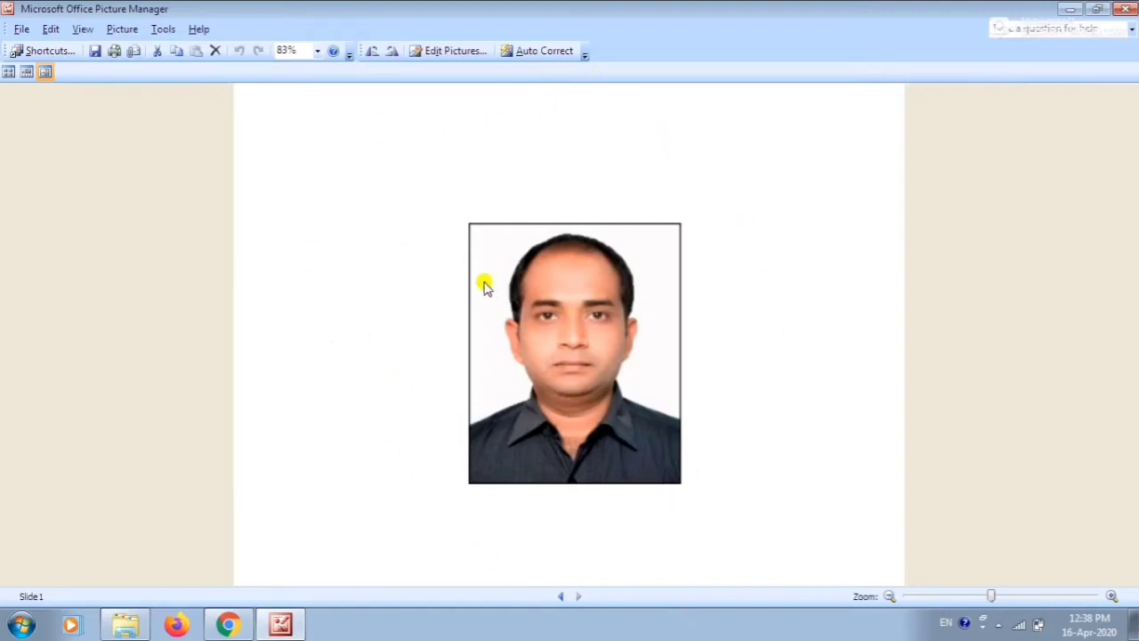
Step: Crop Slide1 to the bordered portrait, trimming about 338 px left, 320 px right, 206 px top and 147 px bottom, then save and close it
{"action": "left_click", "coordinate": [451, 51]}
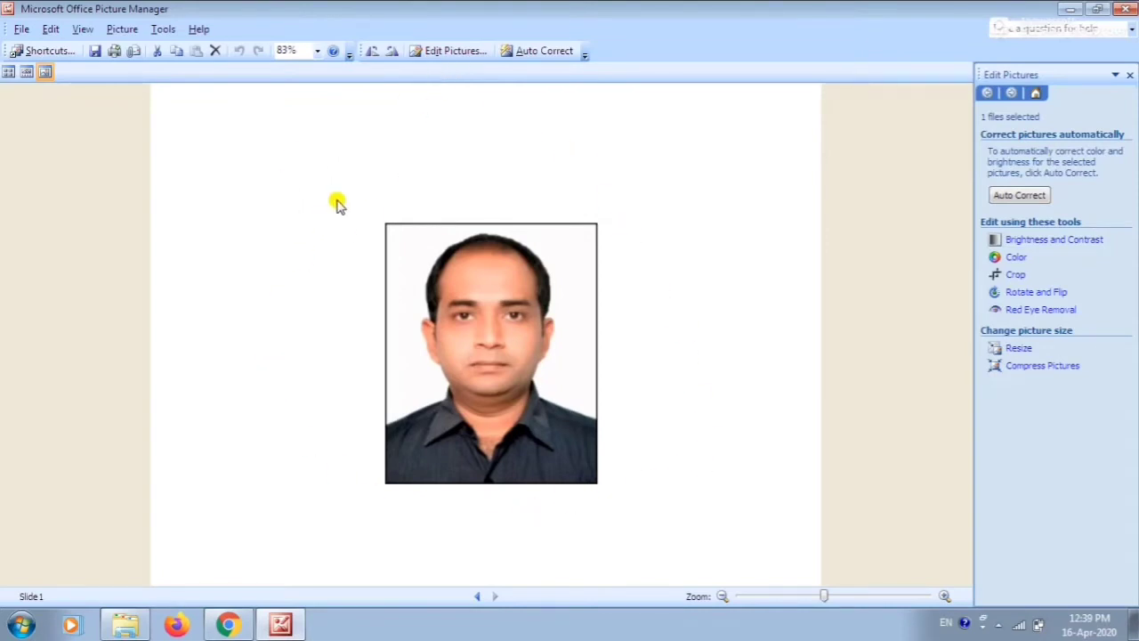
{"action": "left_click", "coordinate": [433, 54]}
{"action": "left_click", "coordinate": [1015, 276]}
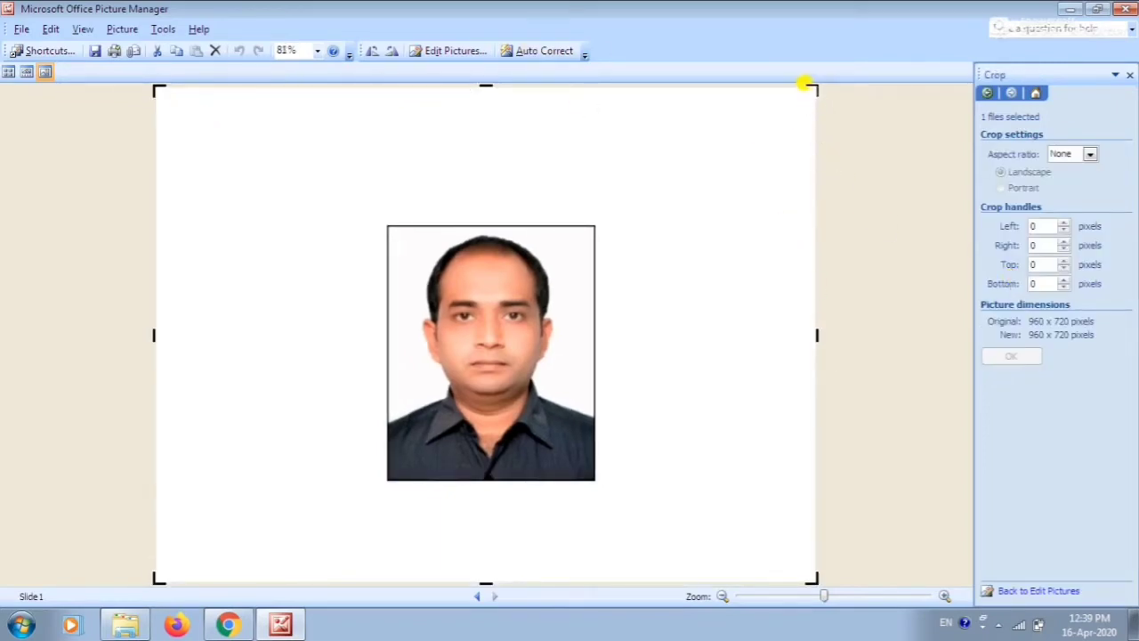
{"action": "left_click_drag", "start_coordinate": [804, 84], "coordinate": [582, 223]}
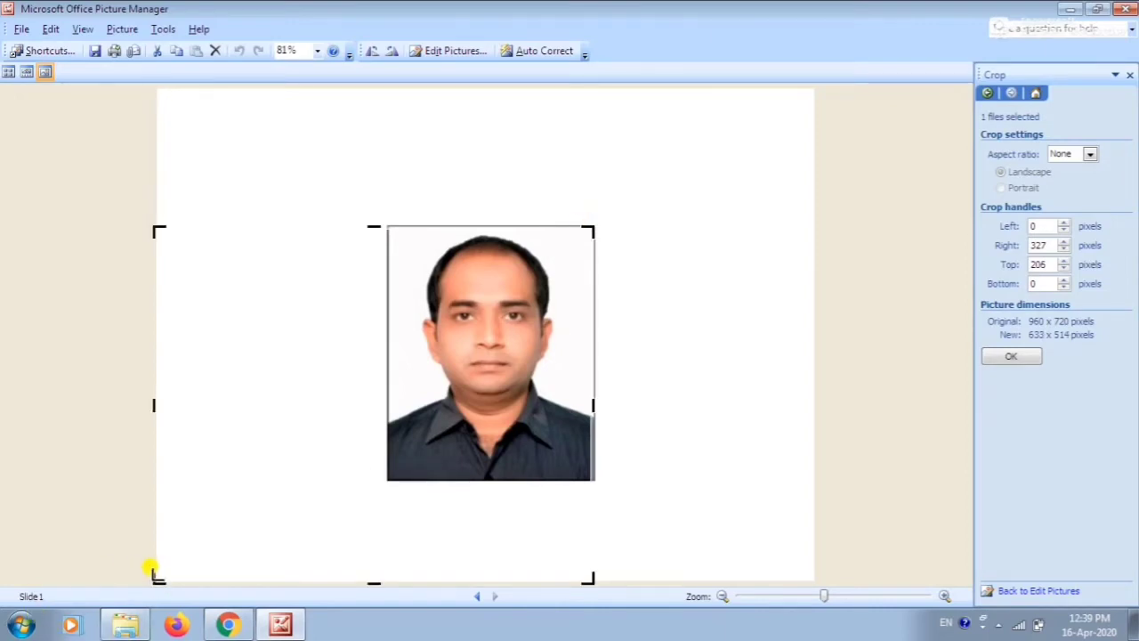
{"action": "left_click_drag", "start_coordinate": [153, 585], "coordinate": [383, 481]}
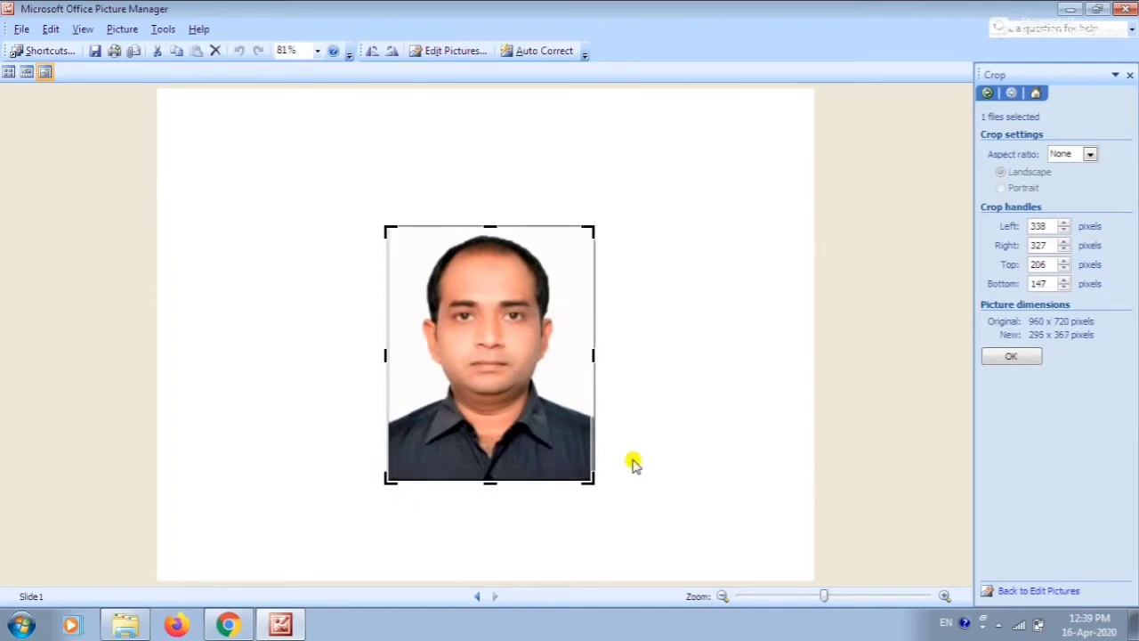
{"action": "left_click_drag", "start_coordinate": [593, 349], "coordinate": [597, 348]}
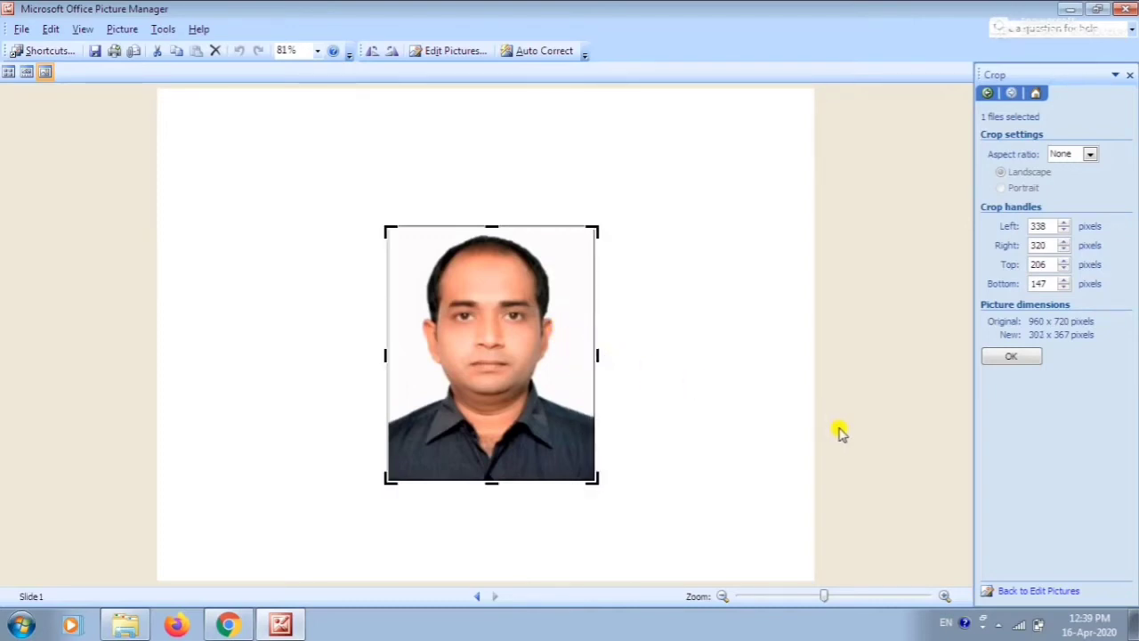
{"action": "left_click", "coordinate": [1021, 357]}
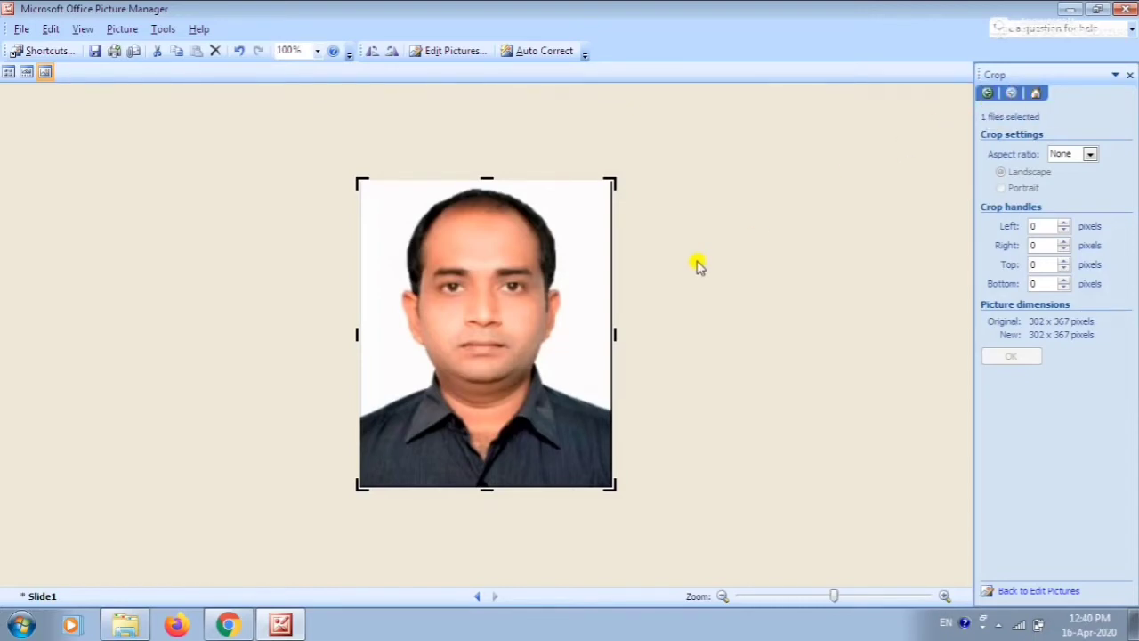
{"action": "key", "text": "ctrl+s"}
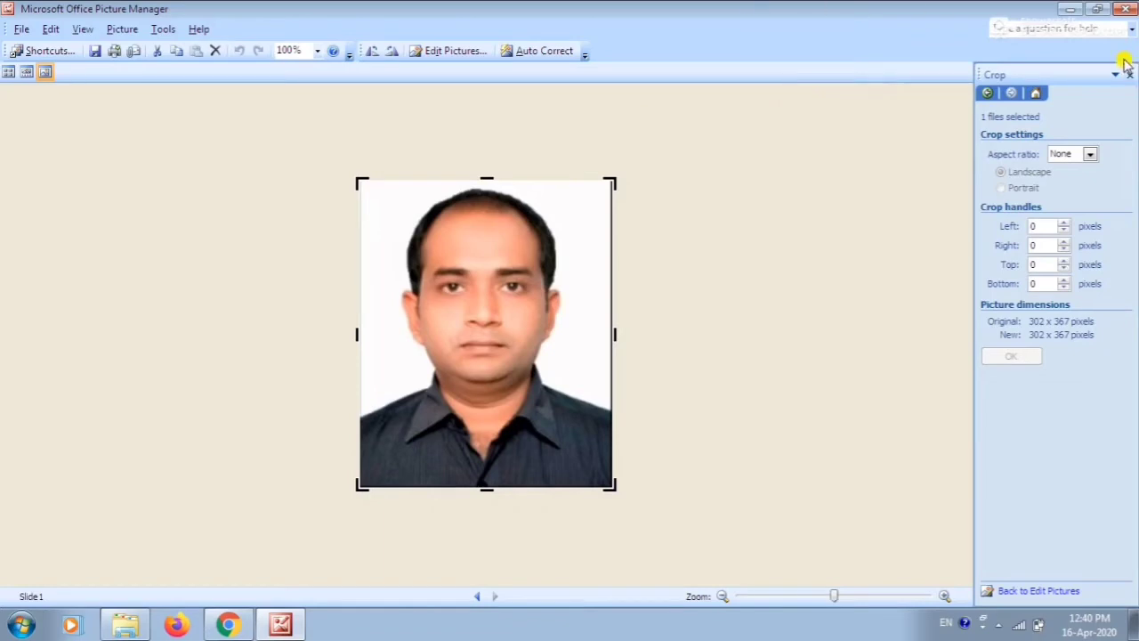
{"action": "left_click", "coordinate": [1124, 10]}
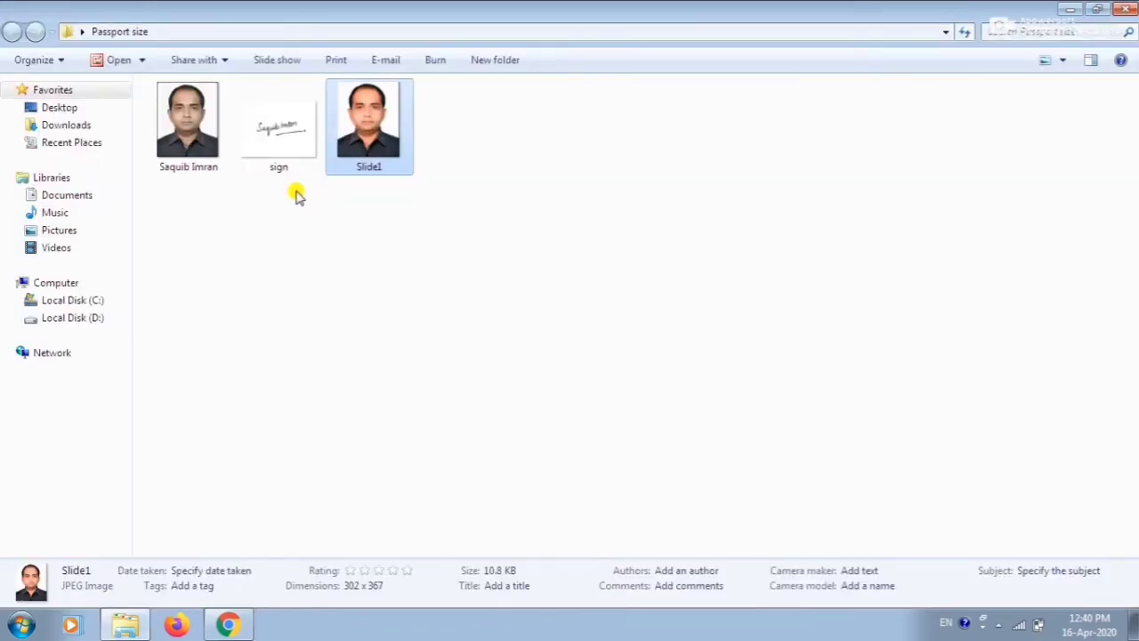
Step: Check the file size of the cropped Slide1 image in its properties
{"action": "right_click", "coordinate": [358, 138]}
{"action": "left_click", "coordinate": [424, 592]}
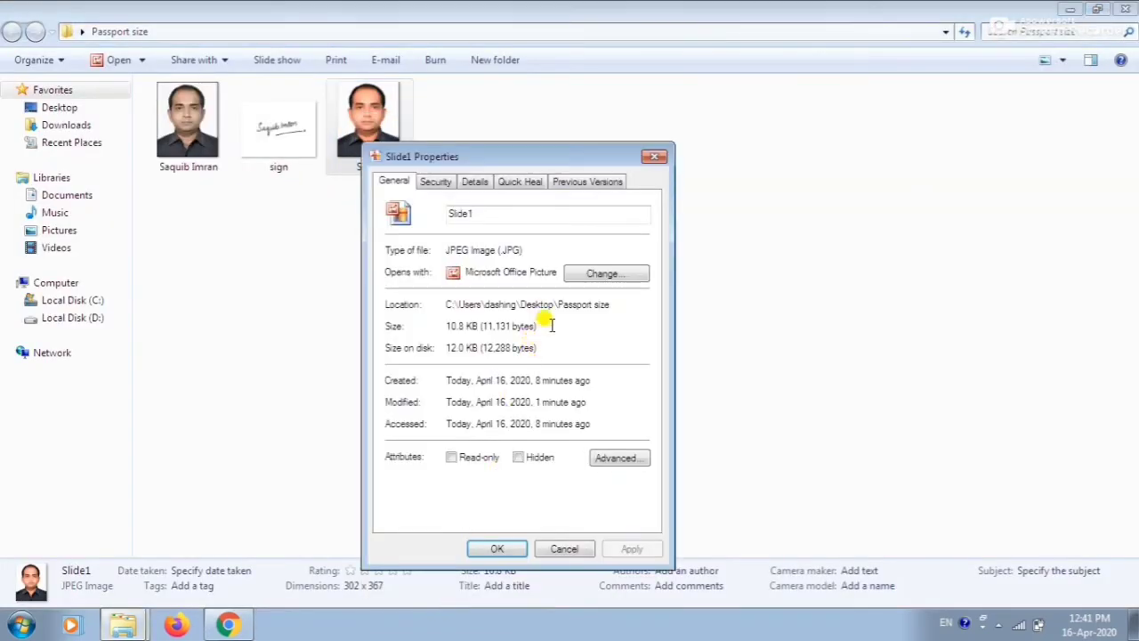
{"action": "left_click", "coordinate": [654, 160]}
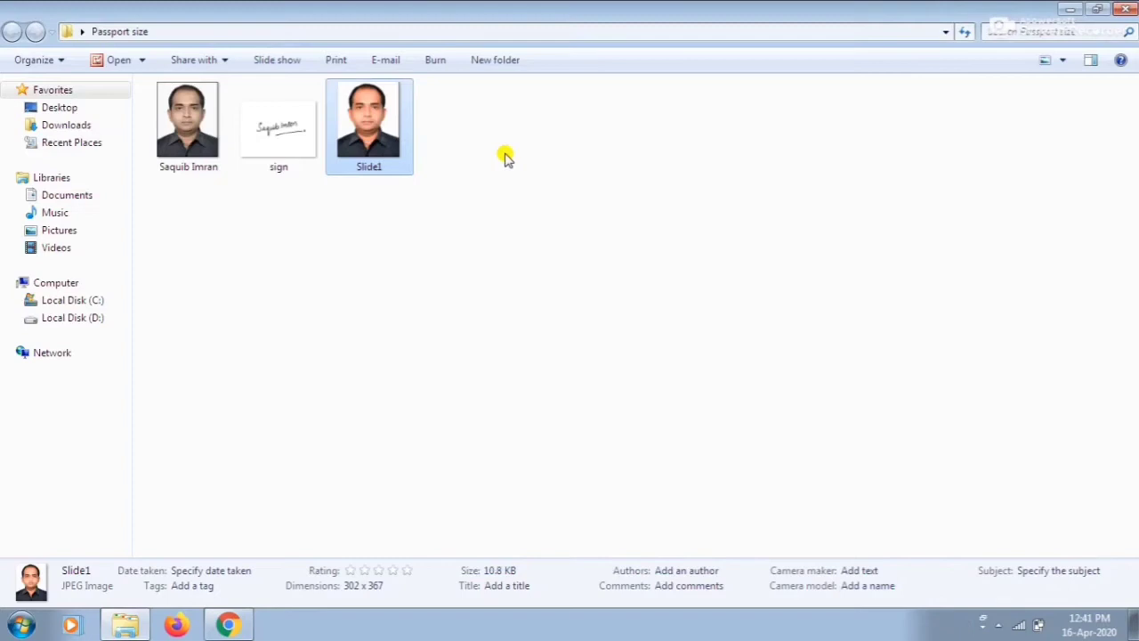
Step: Check the file size of the other portrait photo, the first file in the folder, in its properties
{"action": "left_click", "coordinate": [192, 150]}
{"action": "right_click", "coordinate": [192, 150]}
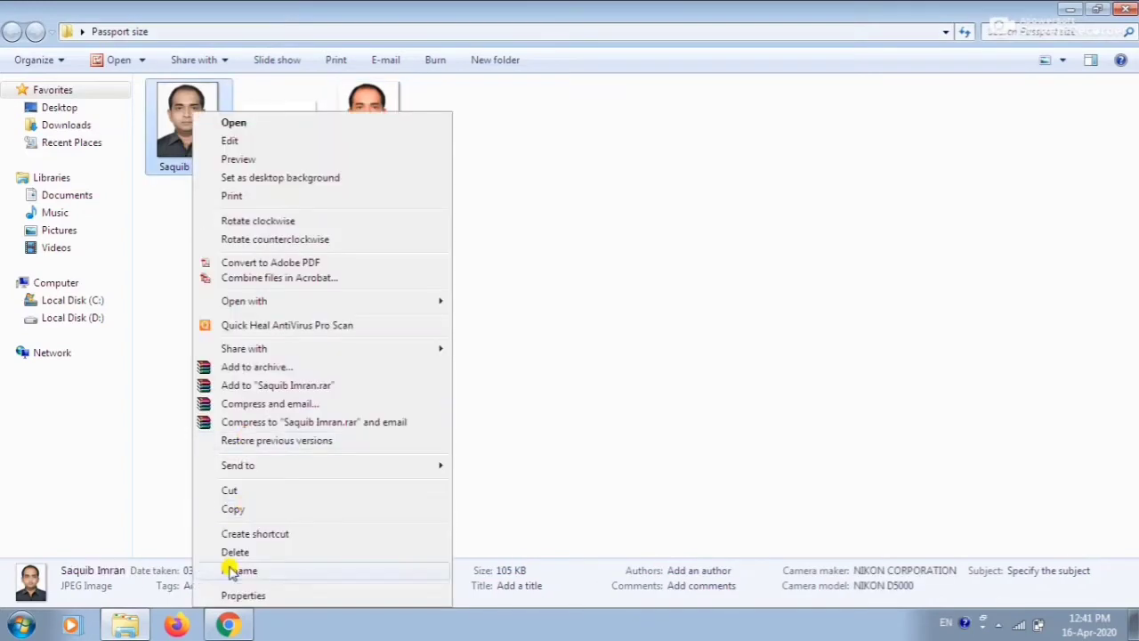
{"action": "left_click", "coordinate": [227, 596]}
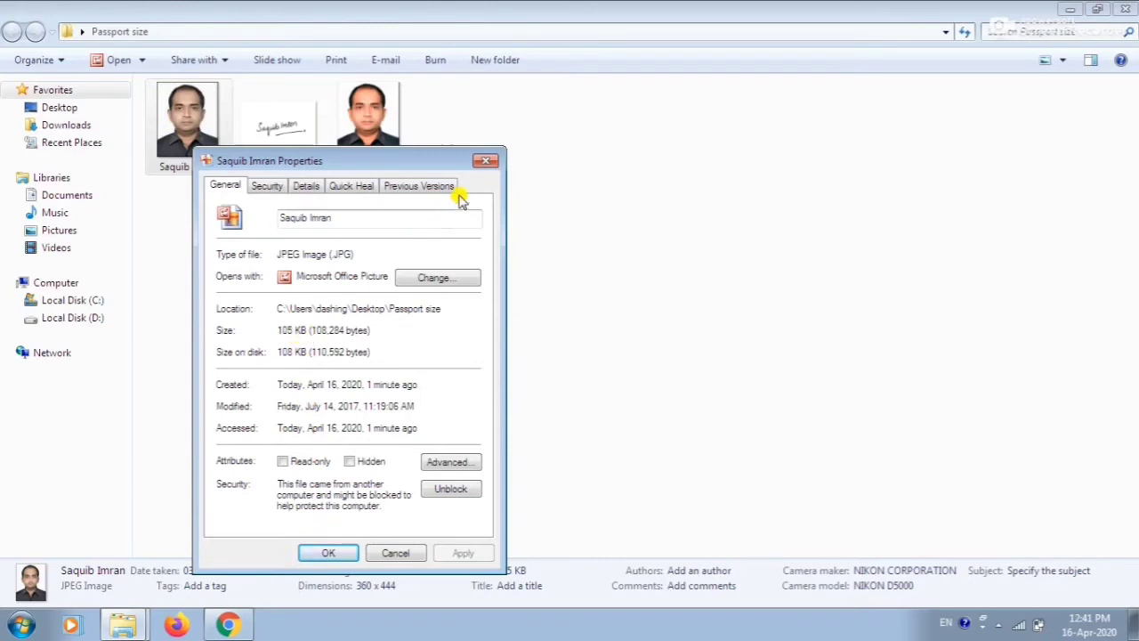
{"action": "left_click", "coordinate": [486, 160]}
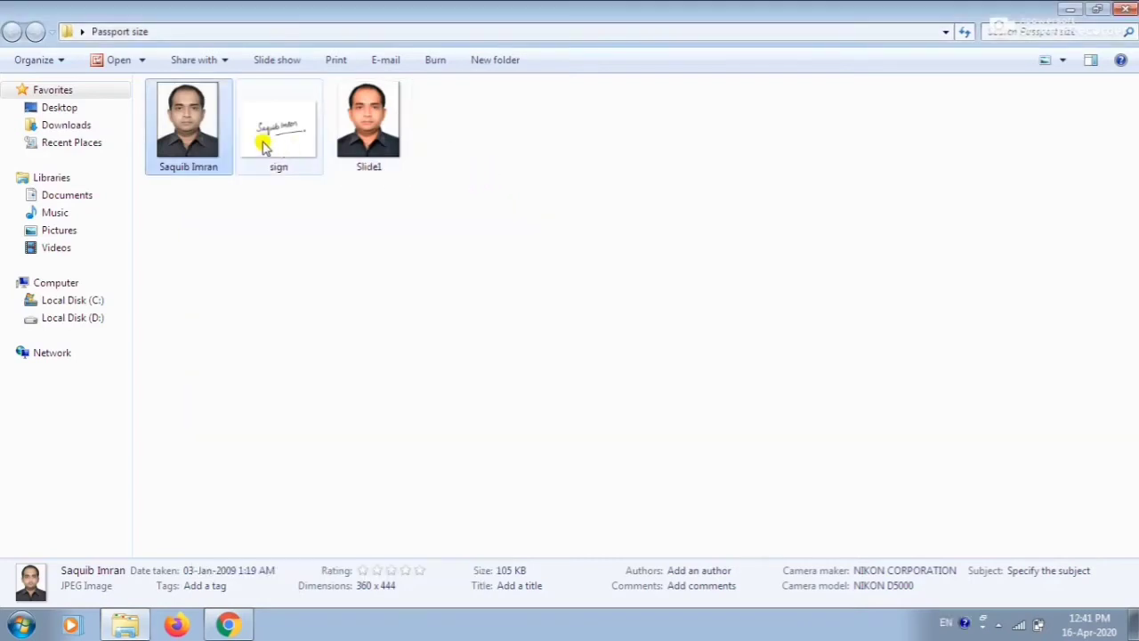
Step: Open the first portrait photo in the folder with Microsoft Office Picture Manager
{"action": "right_click", "coordinate": [193, 146]}
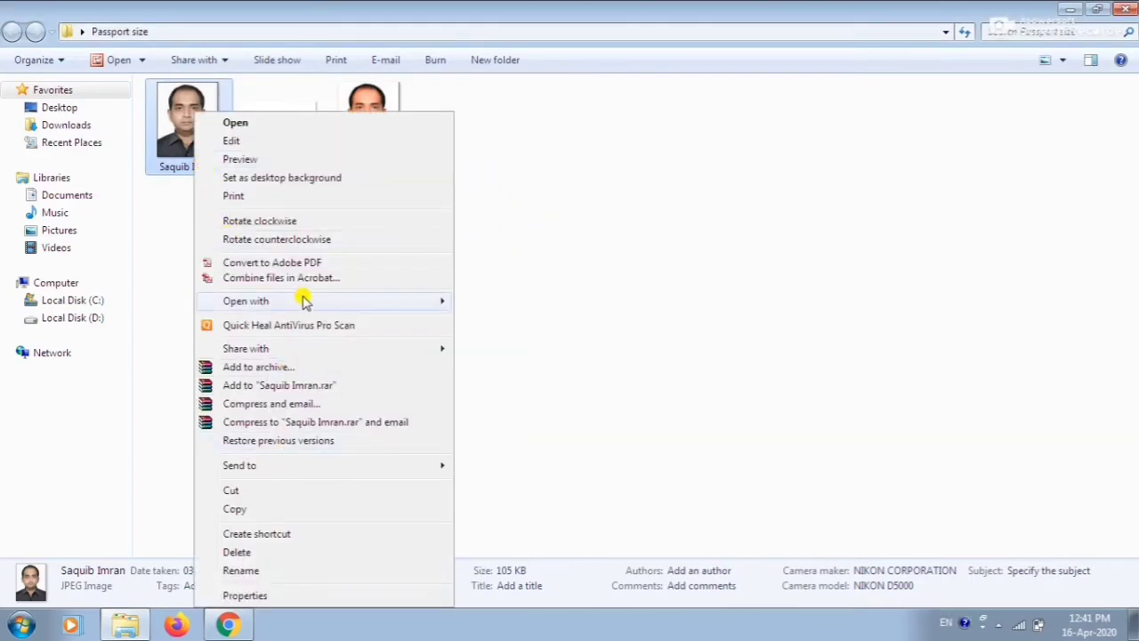
{"action": "mouse_move", "coordinate": [300, 301]}
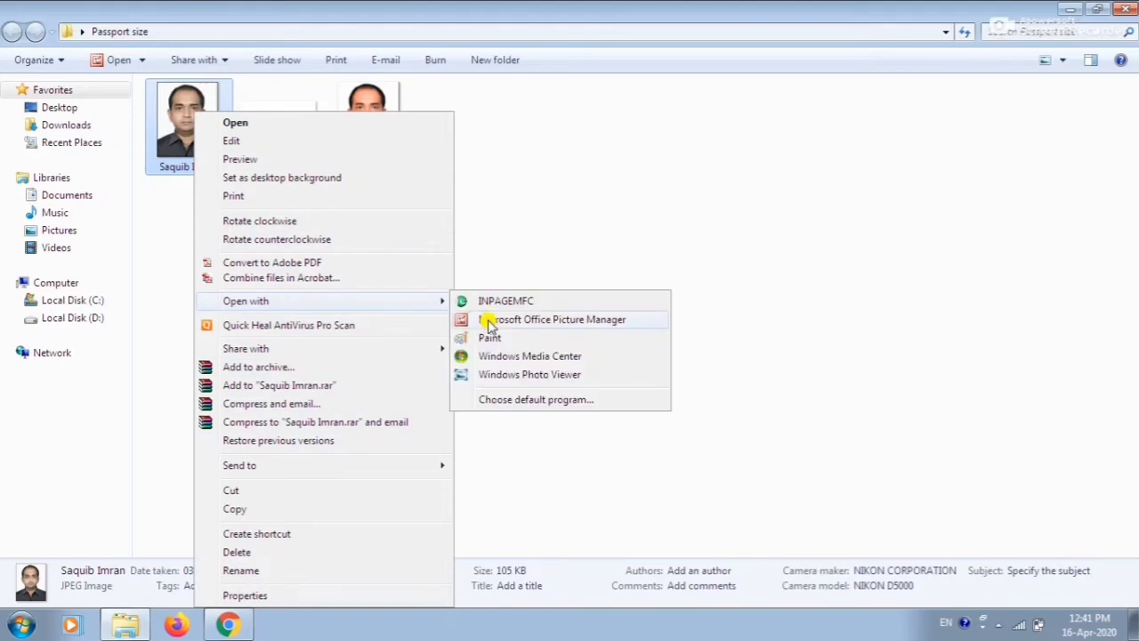
{"action": "left_click", "coordinate": [489, 322]}
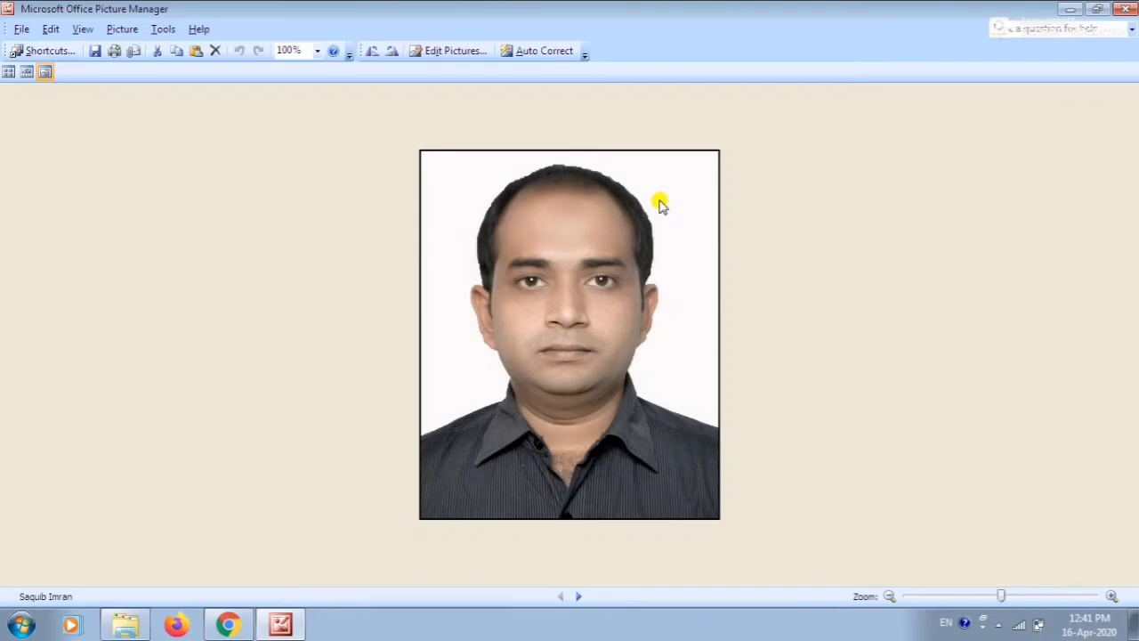
Step: Open the resize settings for the portrait and try the predefined and custom width x height options
{"action": "left_click", "coordinate": [443, 54]}
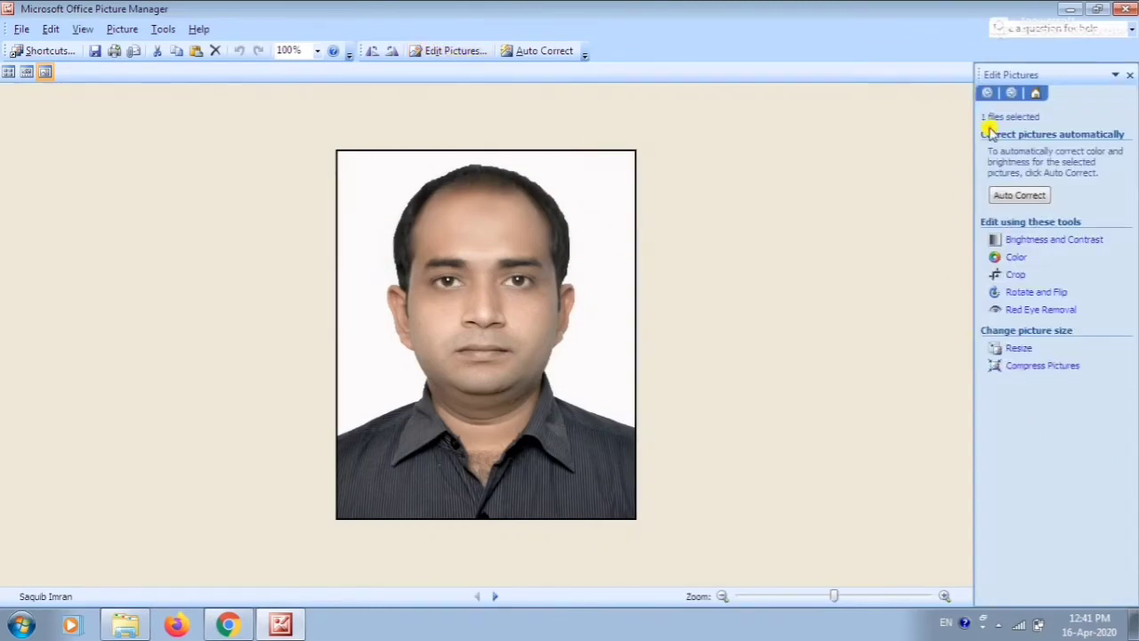
{"action": "left_click", "coordinate": [1017, 350]}
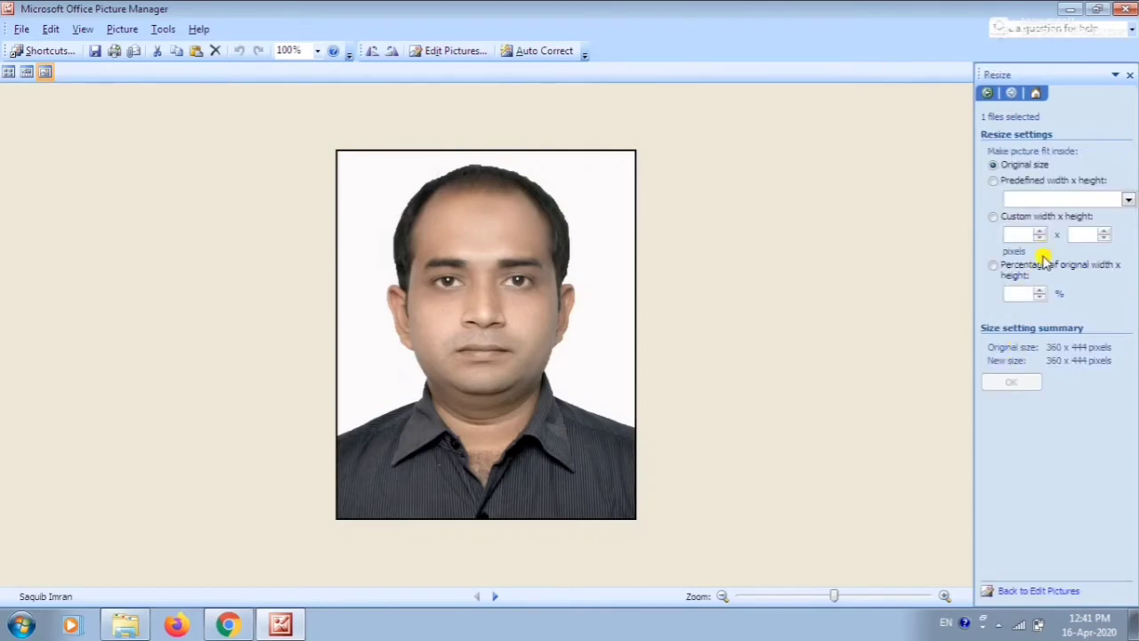
{"action": "left_click", "coordinate": [997, 183]}
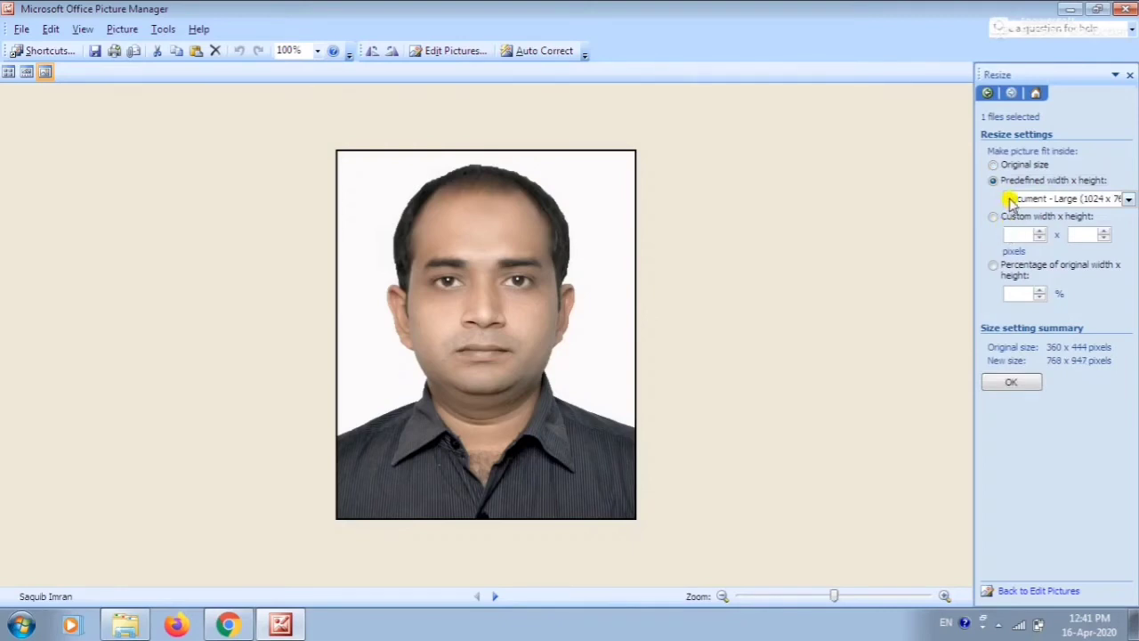
{"action": "left_click", "coordinate": [995, 216]}
{"action": "left_click", "coordinate": [1017, 233]}
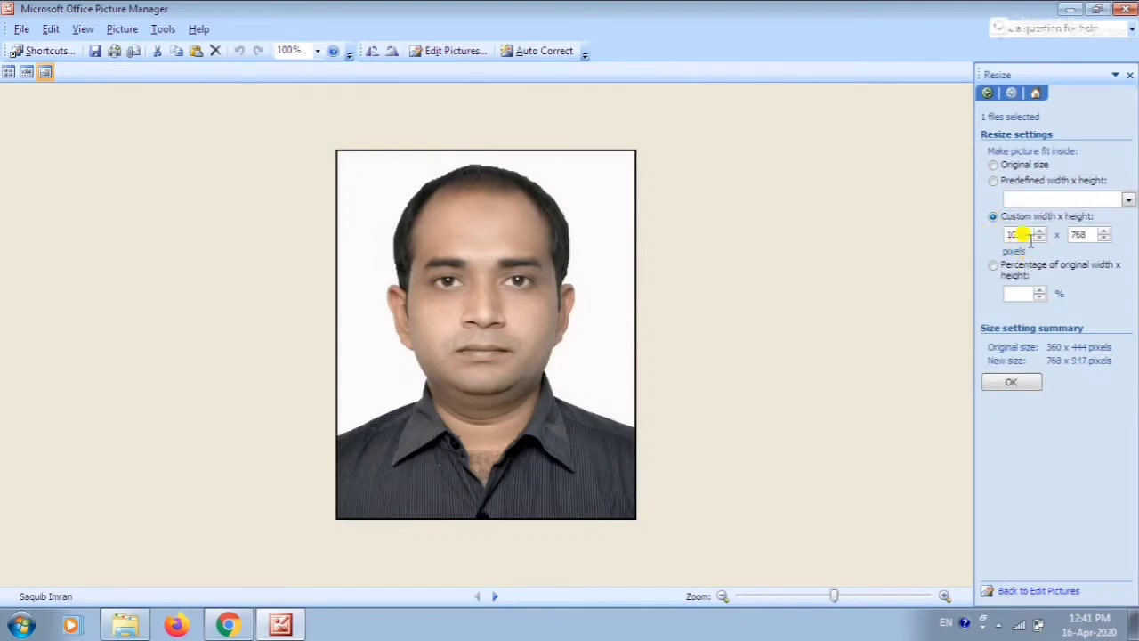
Step: Resize the portrait to 65 percent of its original width and height, then save and close it
{"action": "left_click", "coordinate": [994, 265]}
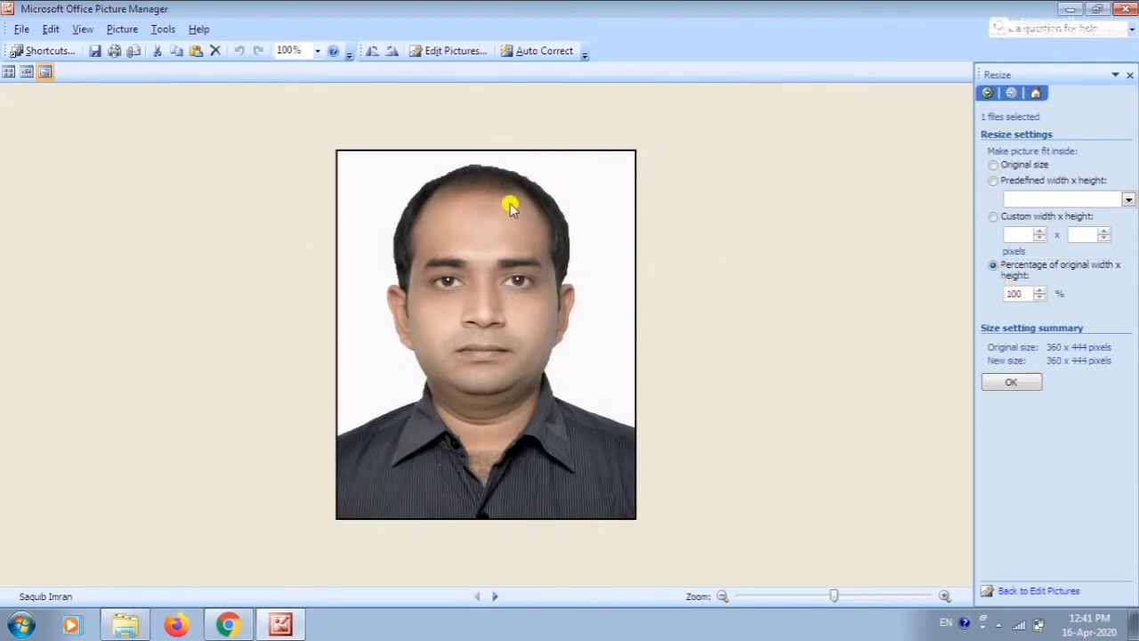
{"action": "left_click", "coordinate": [1039, 297]}
{"action": "left_click", "coordinate": [1039, 297]}
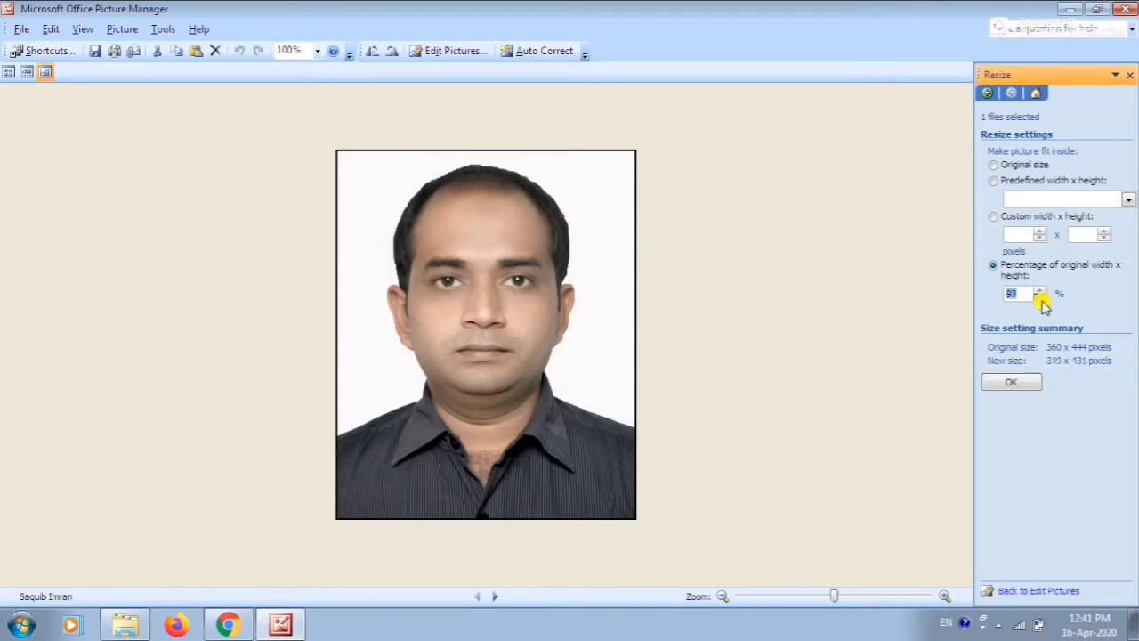
{"action": "left_click", "coordinate": [1039, 297]}
{"action": "left_click", "coordinate": [1040, 297]}
{"action": "left_click", "coordinate": [1040, 298]}
{"action": "left_click", "coordinate": [1041, 298]}
{"action": "left_click", "coordinate": [1041, 298]}
{"action": "left_click", "coordinate": [1039, 297]}
{"action": "left_click", "coordinate": [1039, 297]}
{"action": "left_click", "coordinate": [1039, 298]}
{"action": "left_click", "coordinate": [1040, 297]}
{"action": "left_click", "coordinate": [1040, 297]}
{"action": "left_click", "coordinate": [1039, 297]}
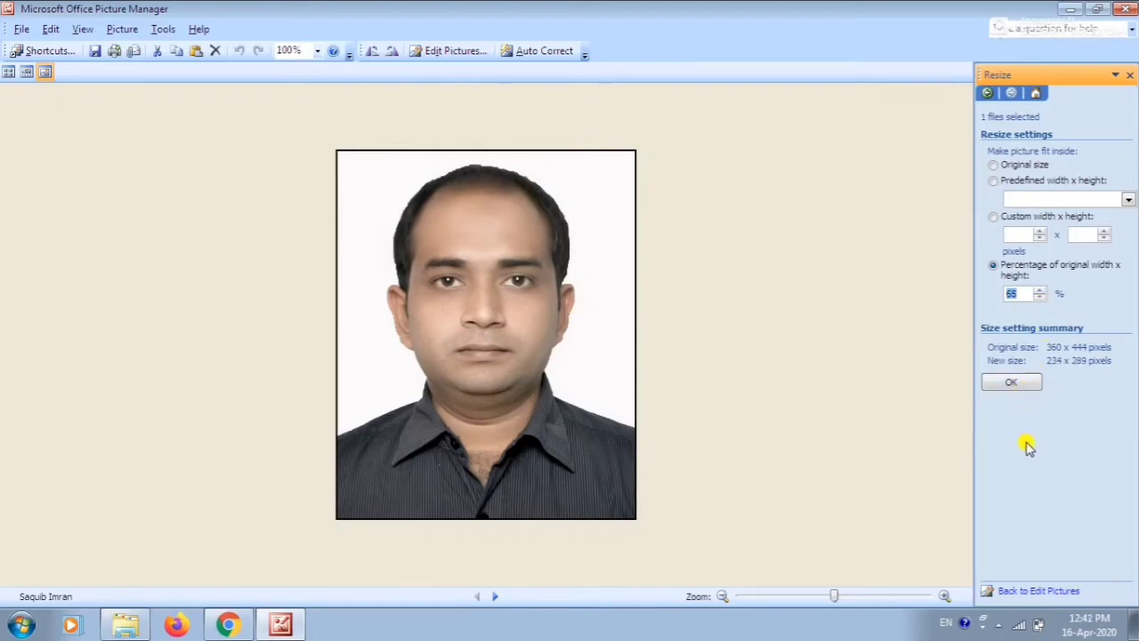
{"action": "left_click", "coordinate": [1005, 383]}
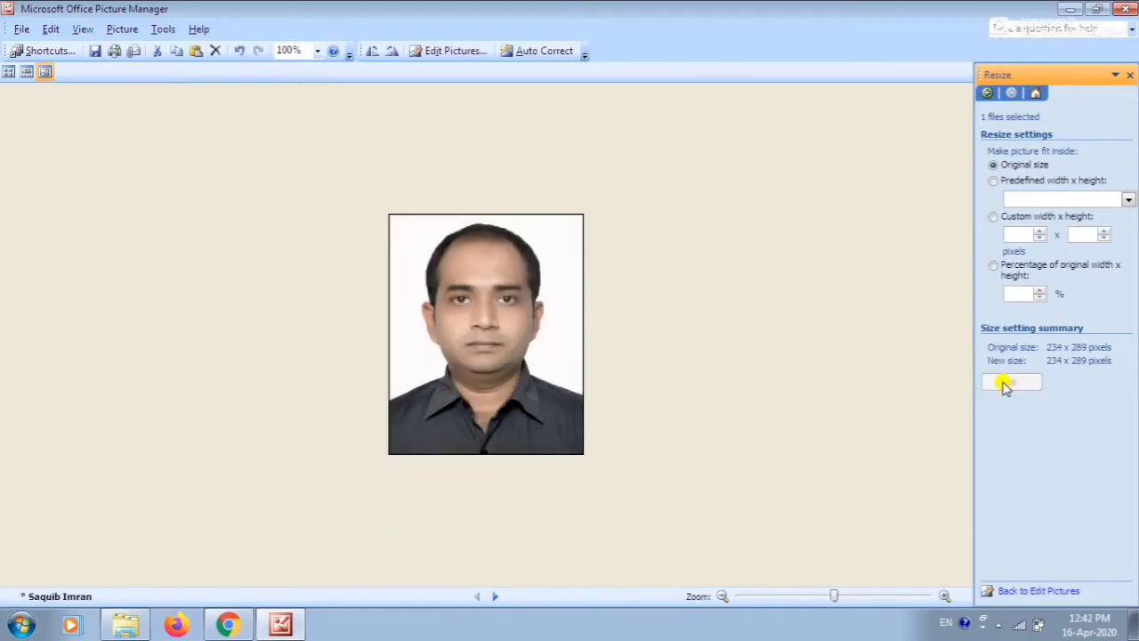
{"action": "key", "text": "ctrl+s"}
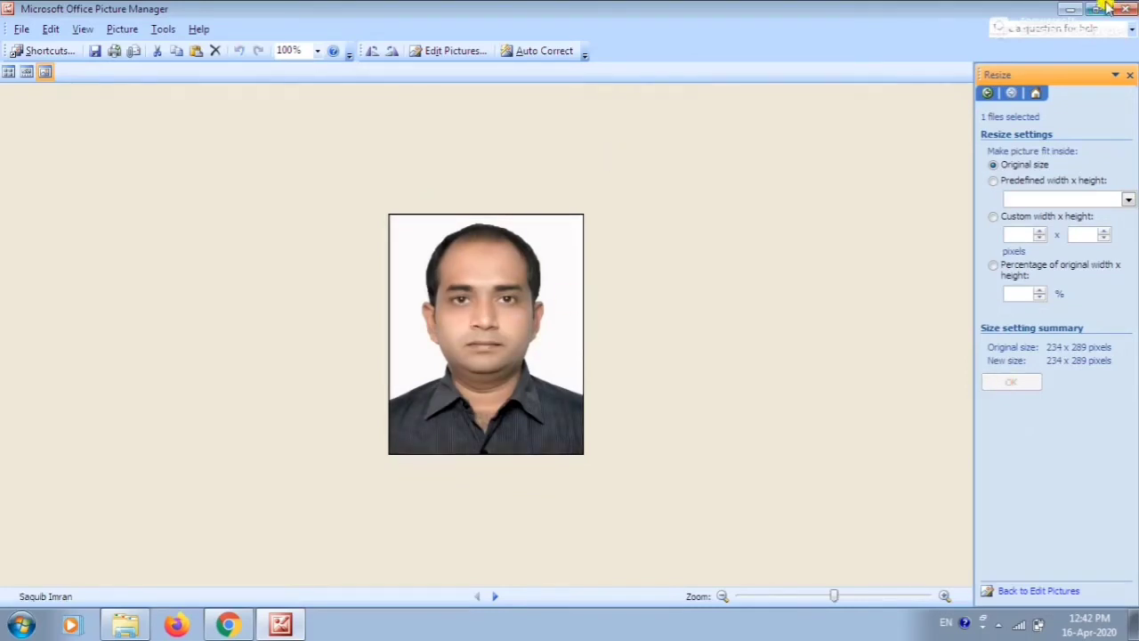
{"action": "left_click", "coordinate": [1125, 9]}
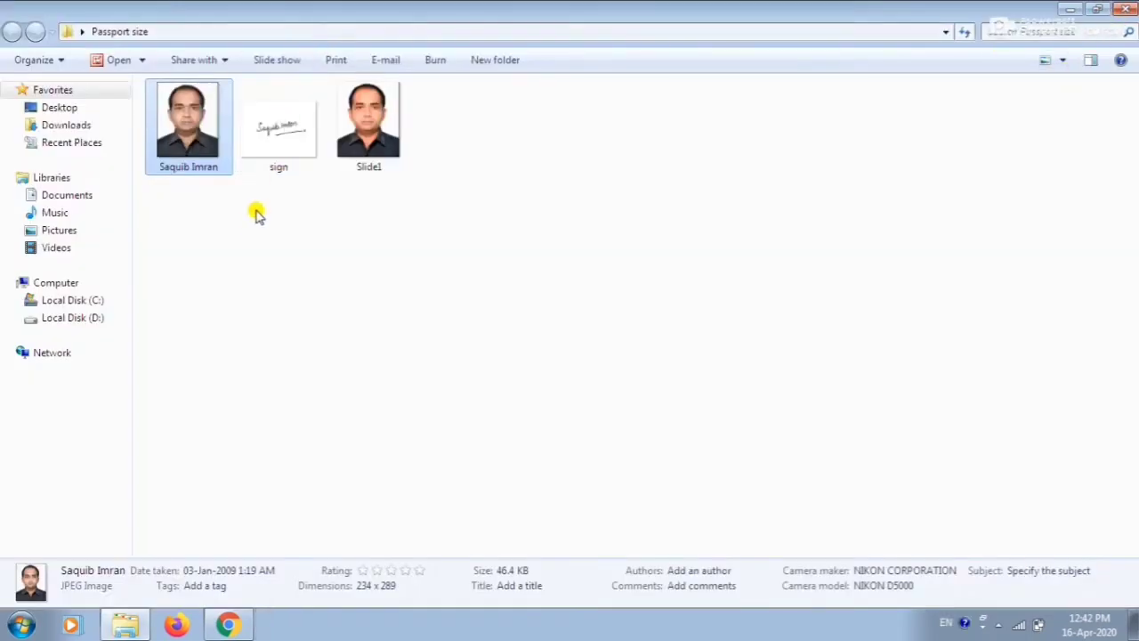
Step: Check the file size of the resized portrait, the first file in the folder, in its properties
{"action": "right_click", "coordinate": [186, 146]}
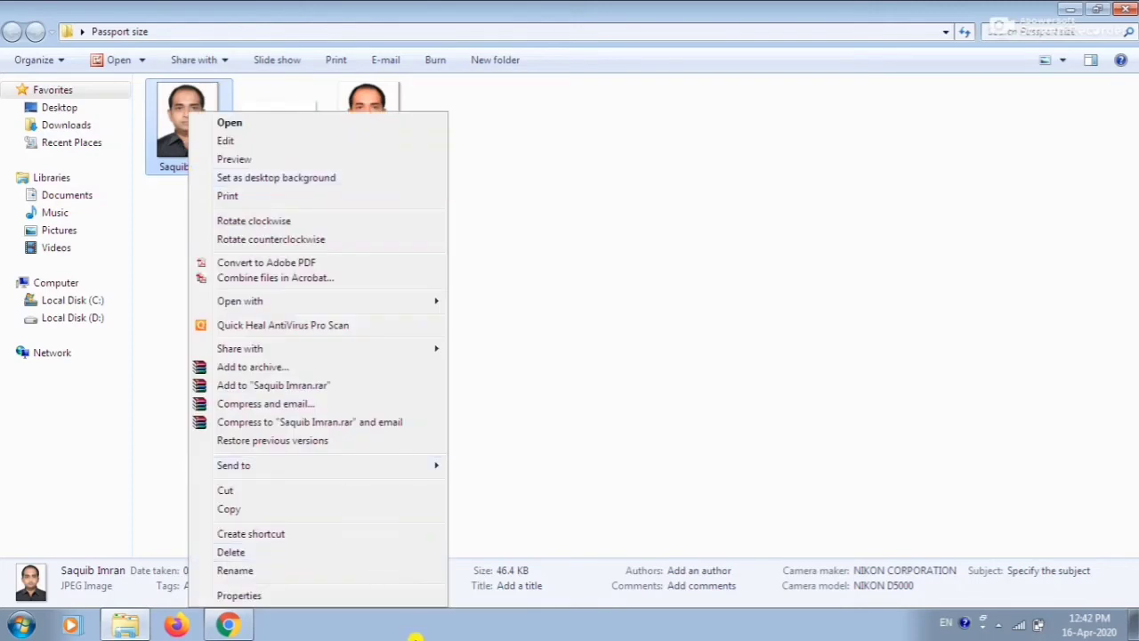
{"action": "left_click", "coordinate": [239, 595]}
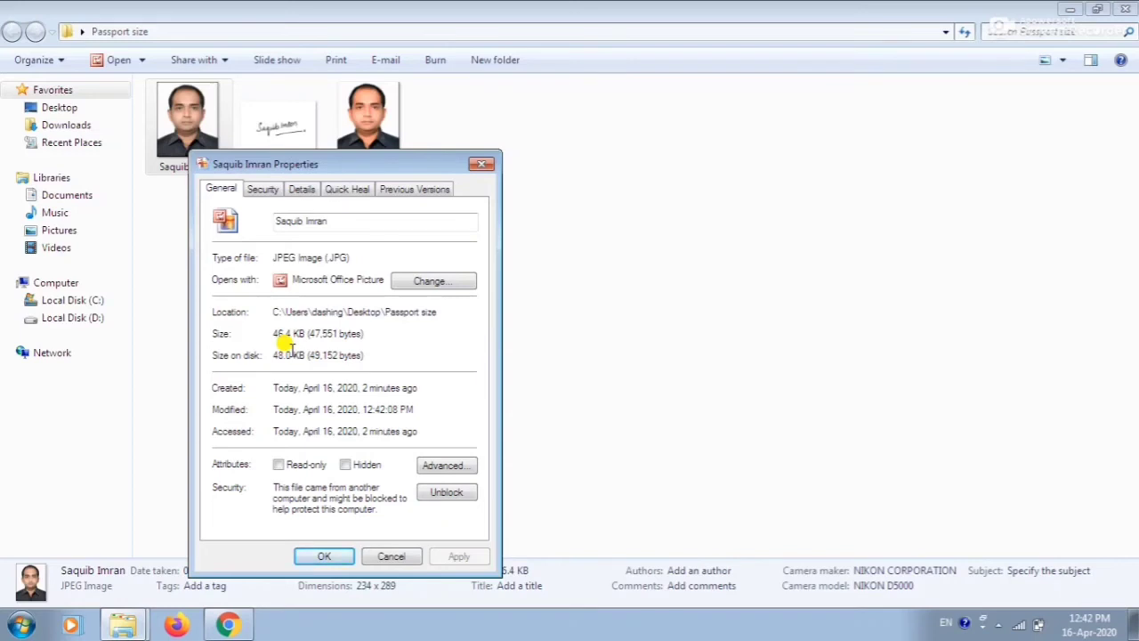
{"action": "left_click", "coordinate": [481, 166]}
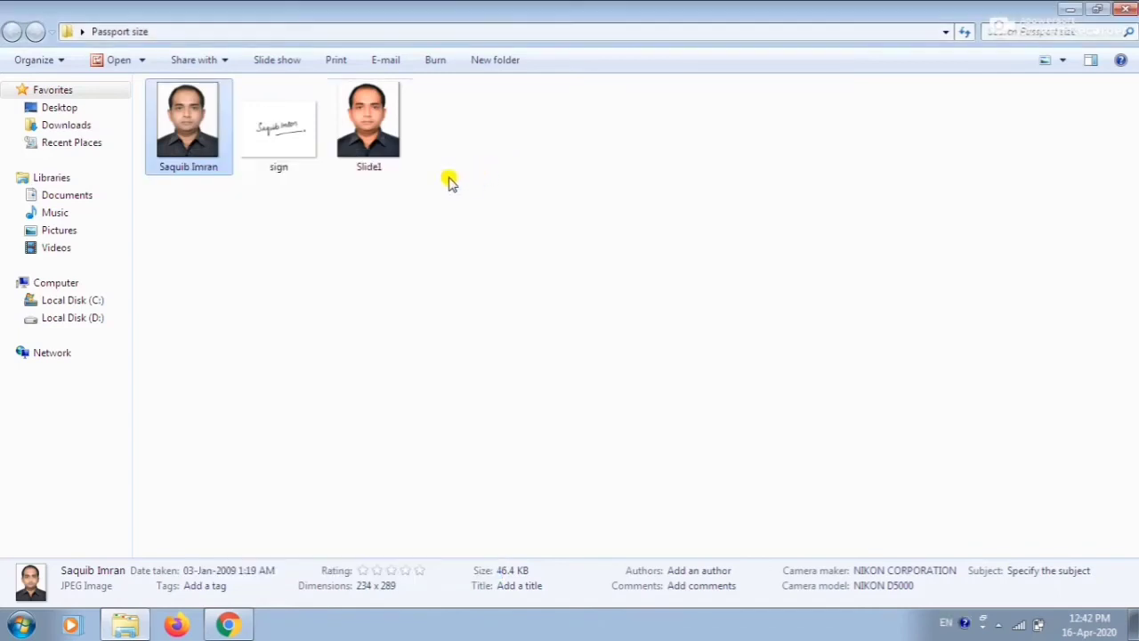
Step: Open the sign image with Microsoft Office Picture Manager
{"action": "left_click", "coordinate": [295, 143]}
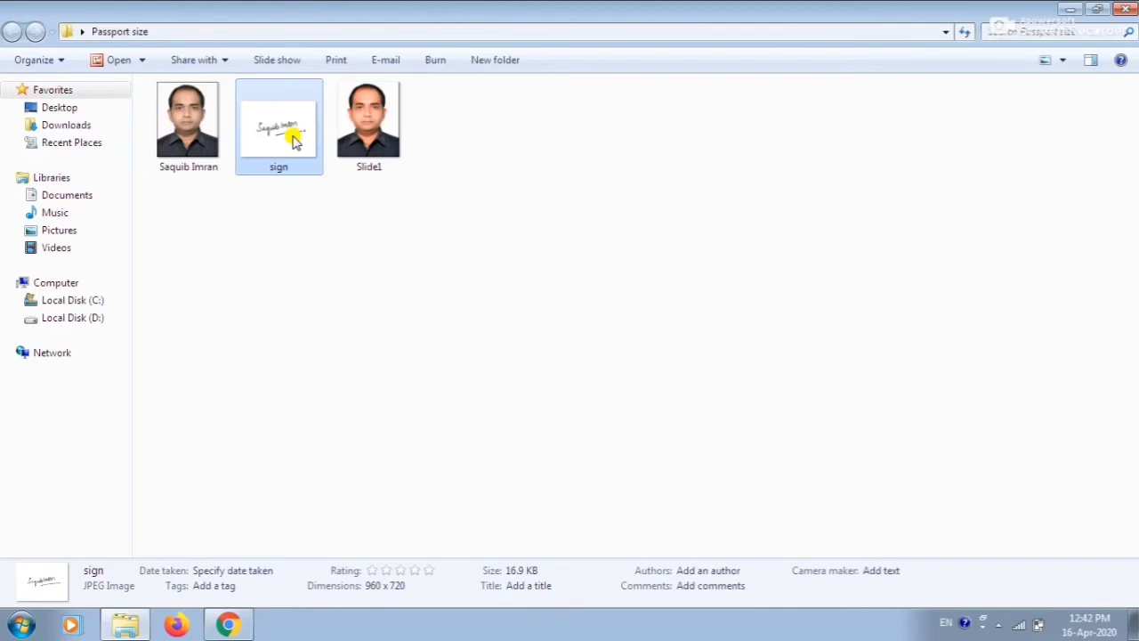
{"action": "right_click", "coordinate": [295, 142]}
{"action": "mouse_move", "coordinate": [436, 464]}
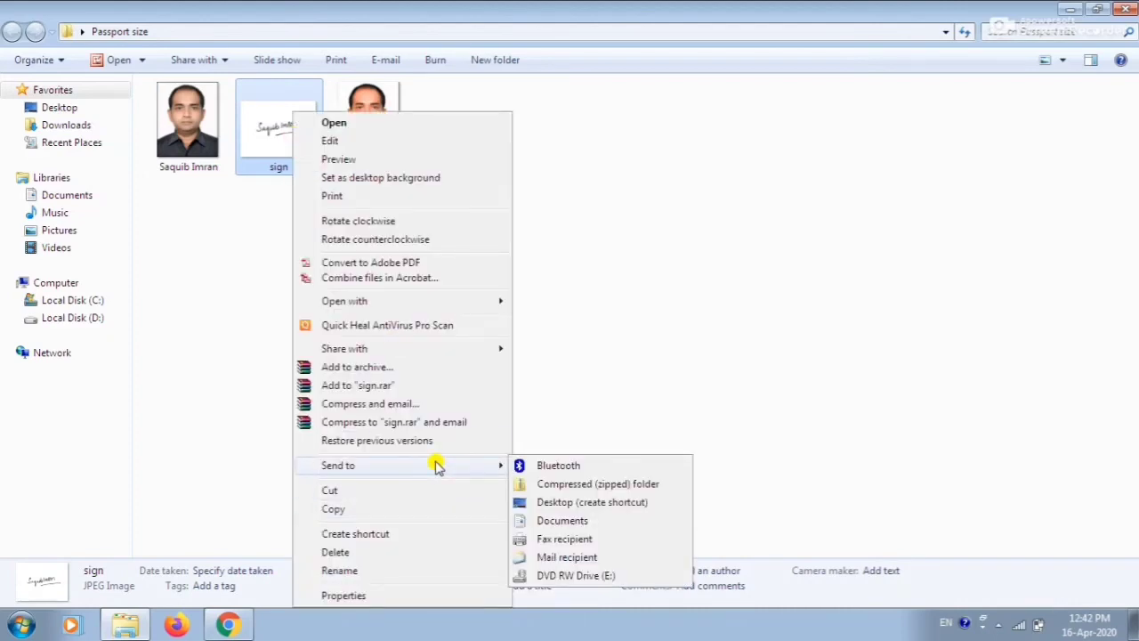
{"action": "mouse_move", "coordinate": [433, 300]}
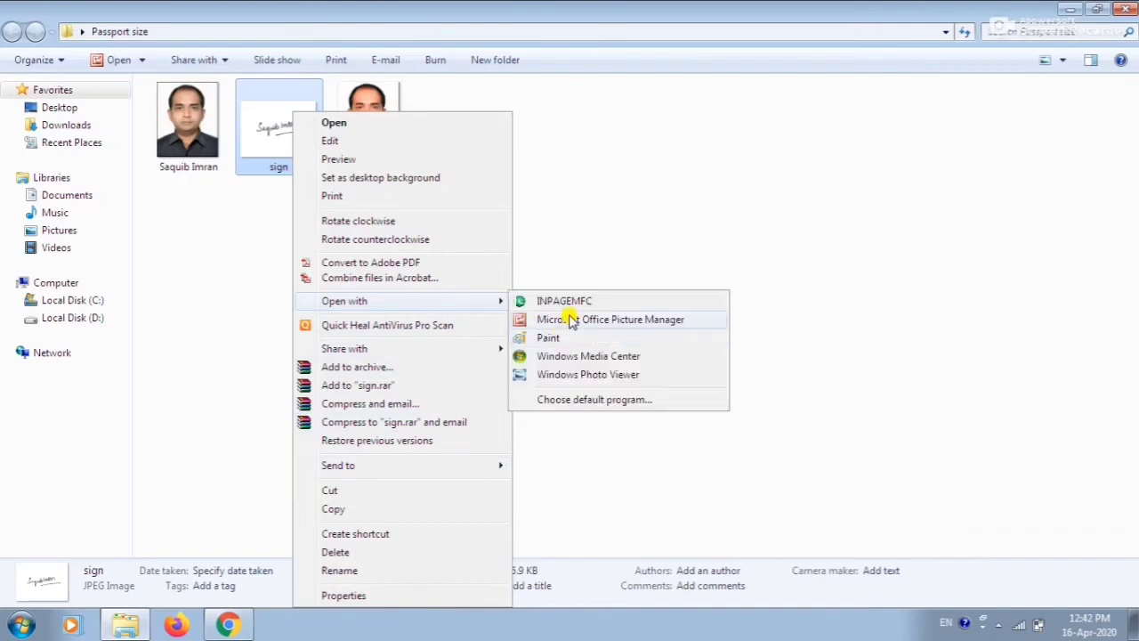
{"action": "left_click", "coordinate": [574, 320]}
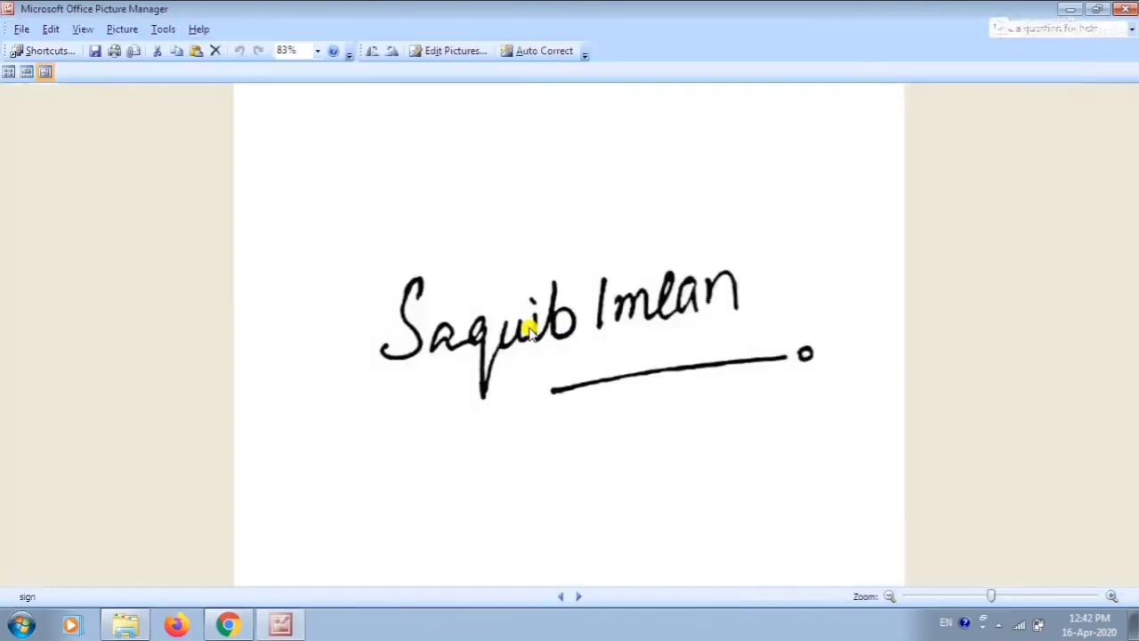
Step: Crop the sign image around the signature, trimming about 126 px left, 61 px right, 205 px top and 189 px bottom
{"action": "left_click", "coordinate": [437, 52]}
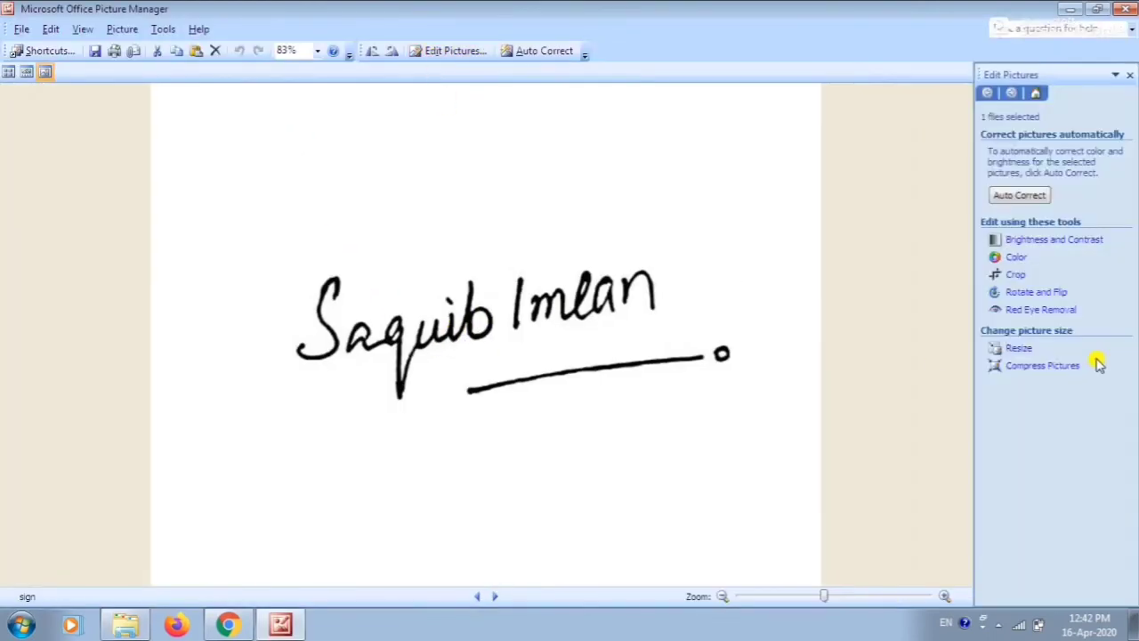
{"action": "left_click", "coordinate": [994, 275]}
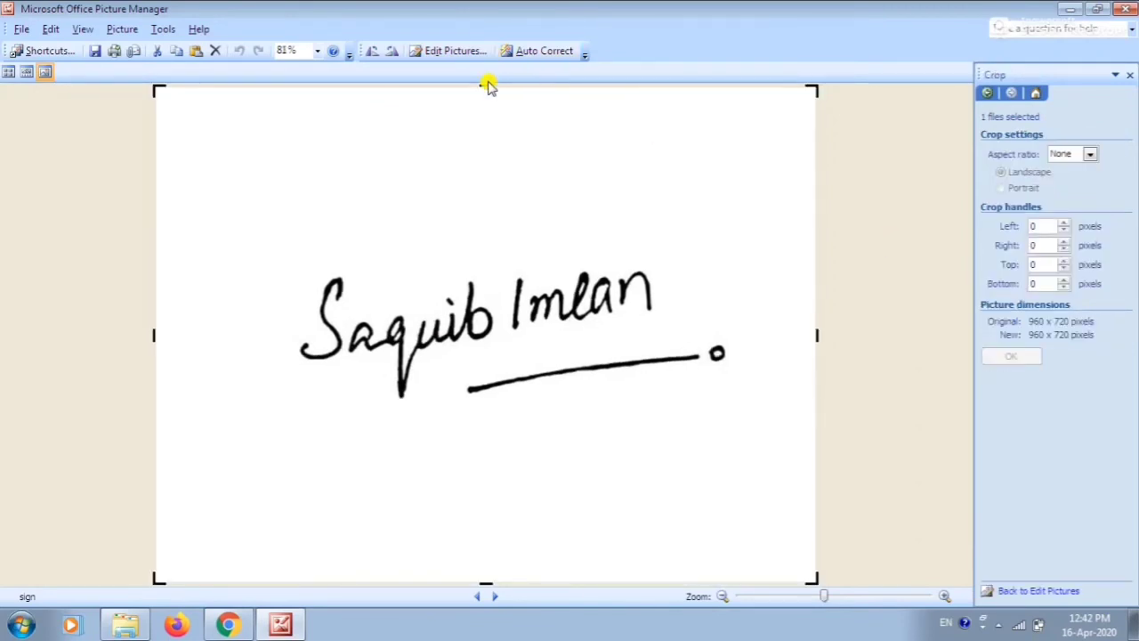
{"action": "left_click_drag", "start_coordinate": [480, 82], "coordinate": [513, 219]}
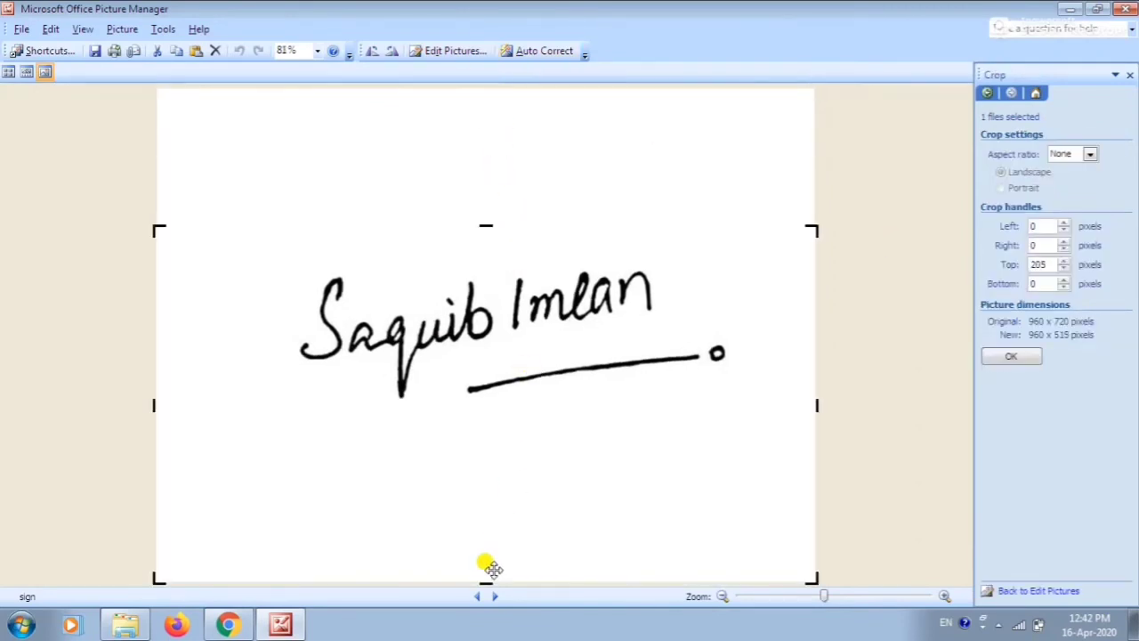
{"action": "left_click_drag", "start_coordinate": [488, 589], "coordinate": [469, 449]}
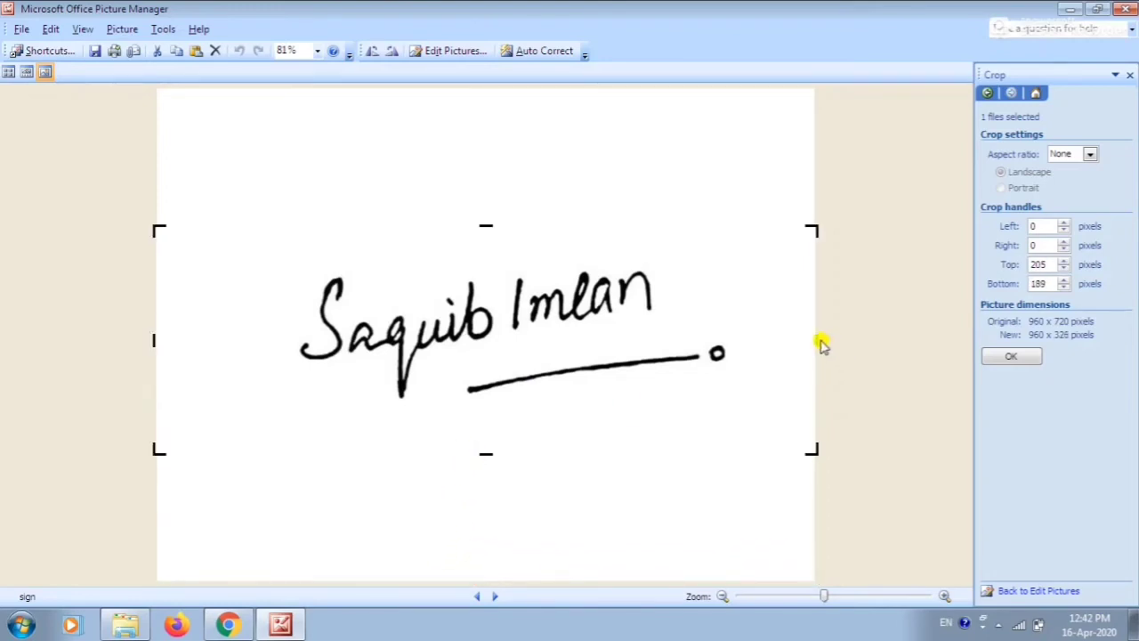
{"action": "left_click_drag", "start_coordinate": [816, 331], "coordinate": [773, 322]}
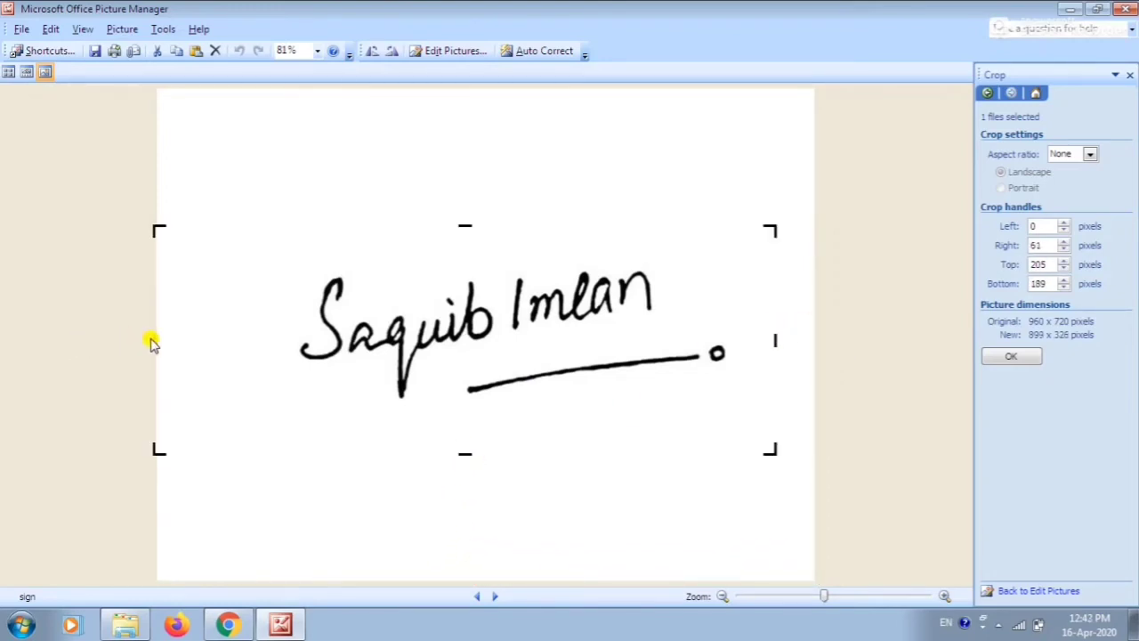
{"action": "left_click_drag", "start_coordinate": [153, 334], "coordinate": [330, 345]}
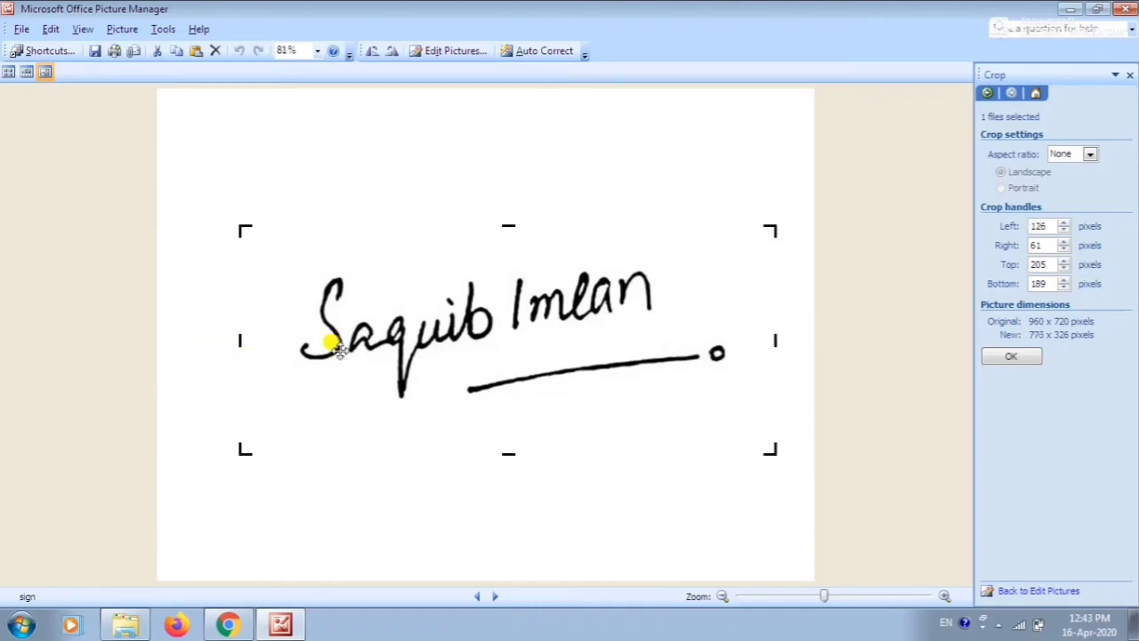
{"action": "left_click", "coordinate": [998, 356]}
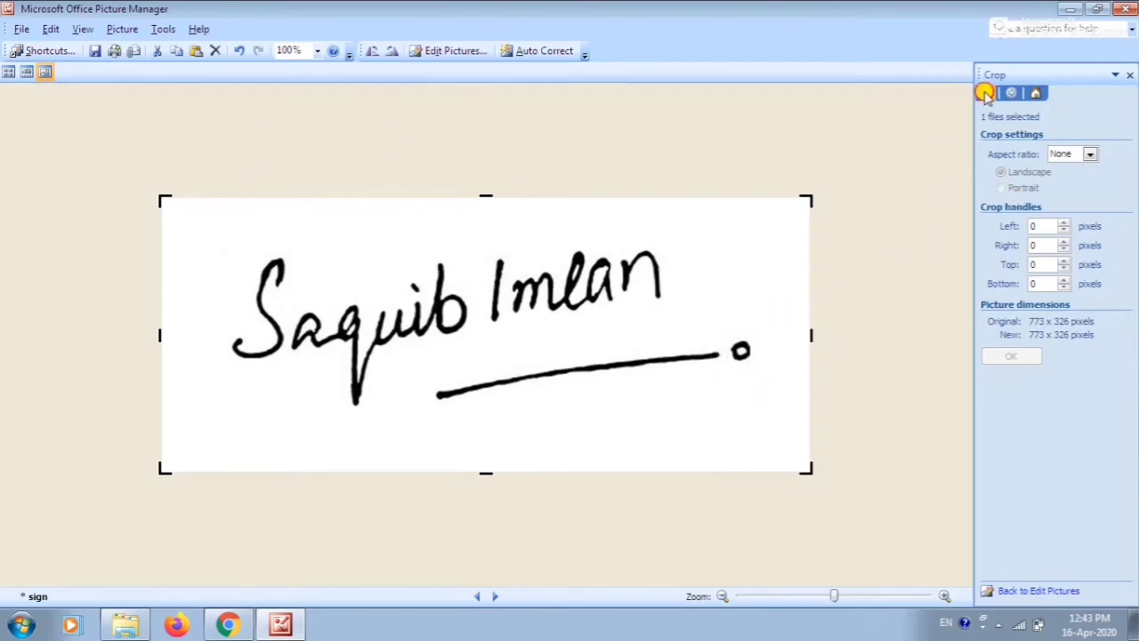
Step: Resize the cropped signature to 70 percent of its original width and height
{"action": "left_click", "coordinate": [986, 93]}
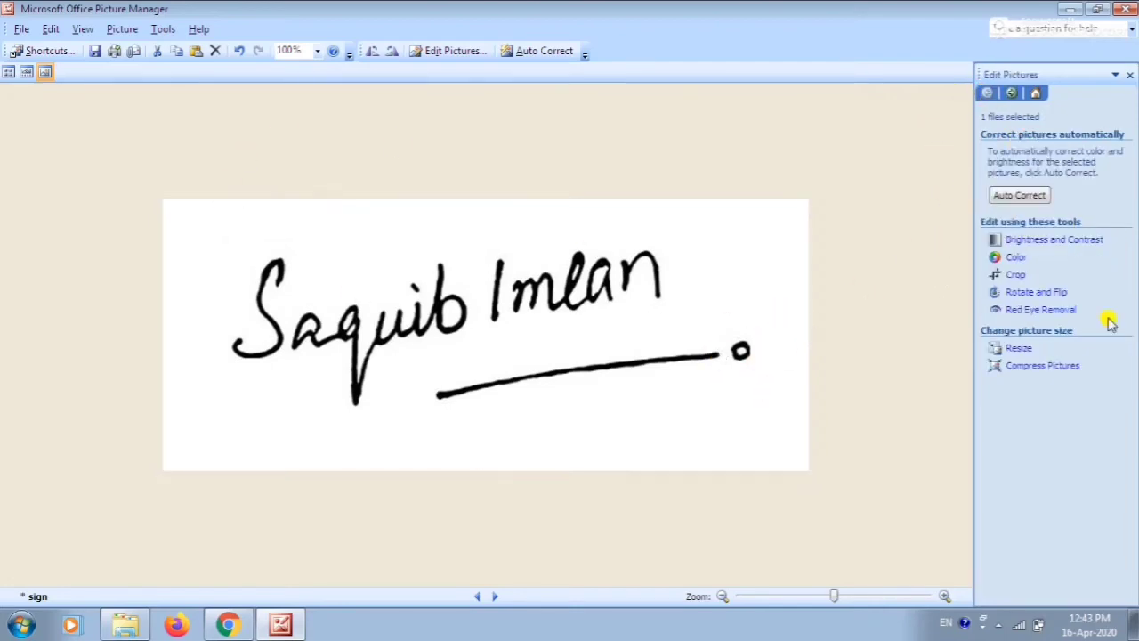
{"action": "left_click", "coordinate": [1019, 349]}
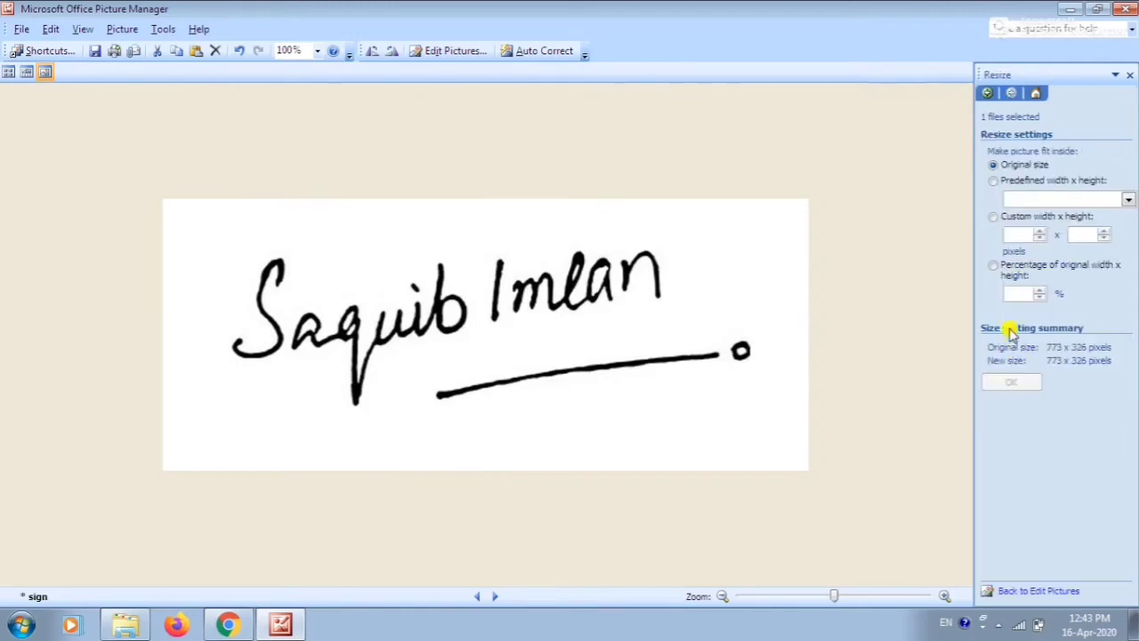
{"action": "left_click", "coordinate": [996, 271]}
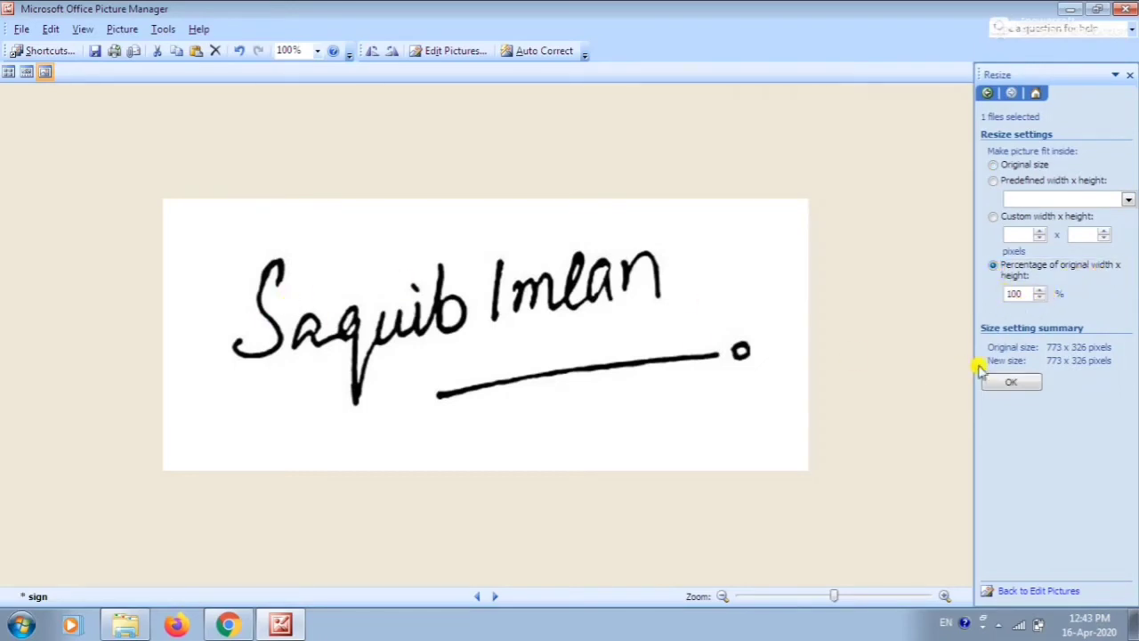
{"action": "left_click", "coordinate": [1039, 297]}
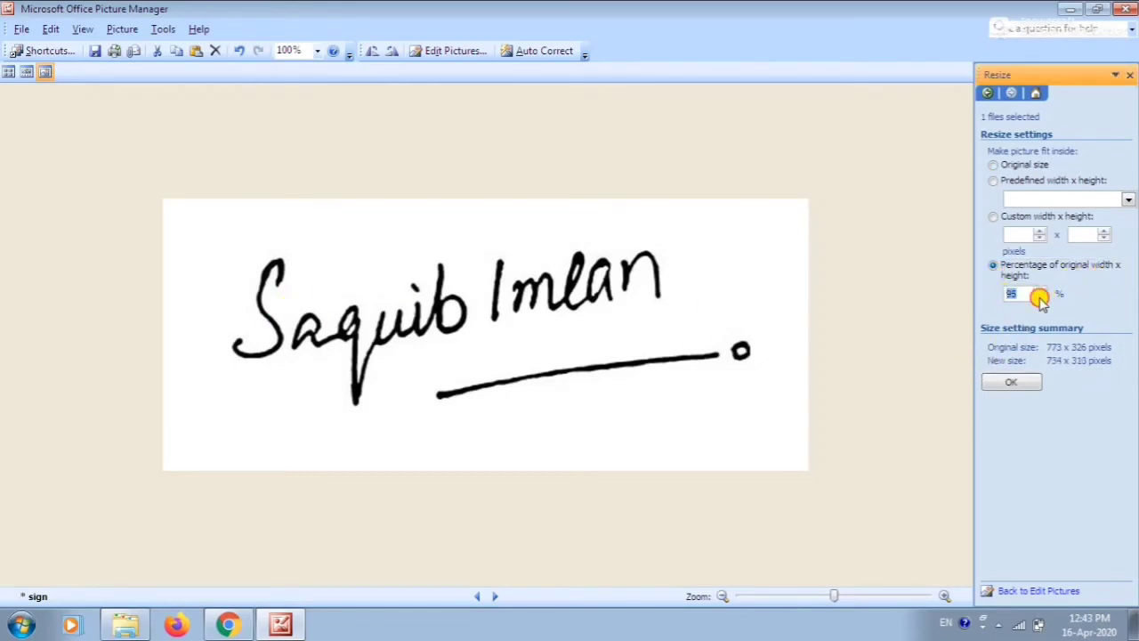
{"action": "left_click", "coordinate": [1039, 297]}
{"action": "left_click", "coordinate": [1040, 297]}
{"action": "left_click", "coordinate": [1040, 298]}
{"action": "left_click", "coordinate": [1039, 298]}
{"action": "left_click", "coordinate": [1040, 297]}
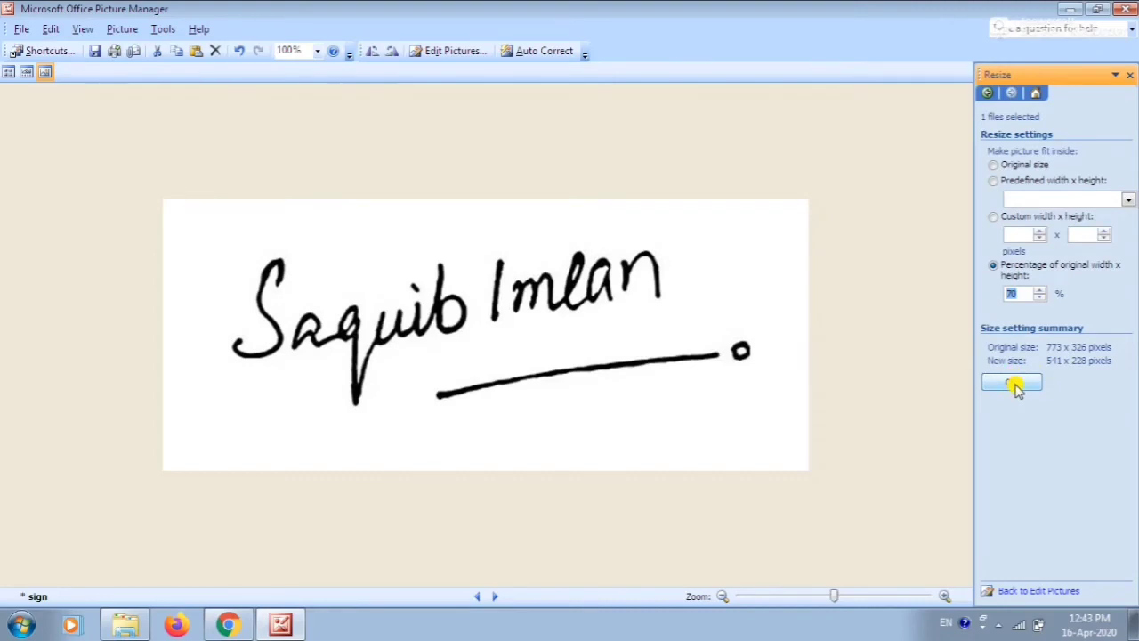
{"action": "left_click", "coordinate": [1015, 384]}
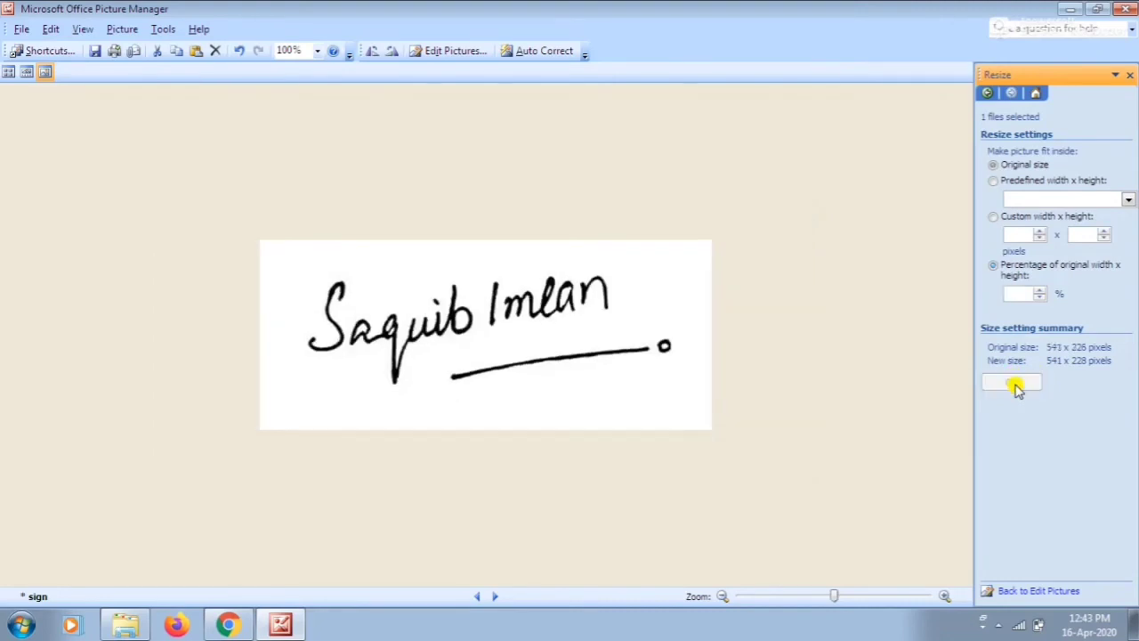
Step: Shrink the signature further to 81 percent of its current size, then save and close it
{"action": "left_click", "coordinate": [1040, 297]}
{"action": "left_click", "coordinate": [1039, 298]}
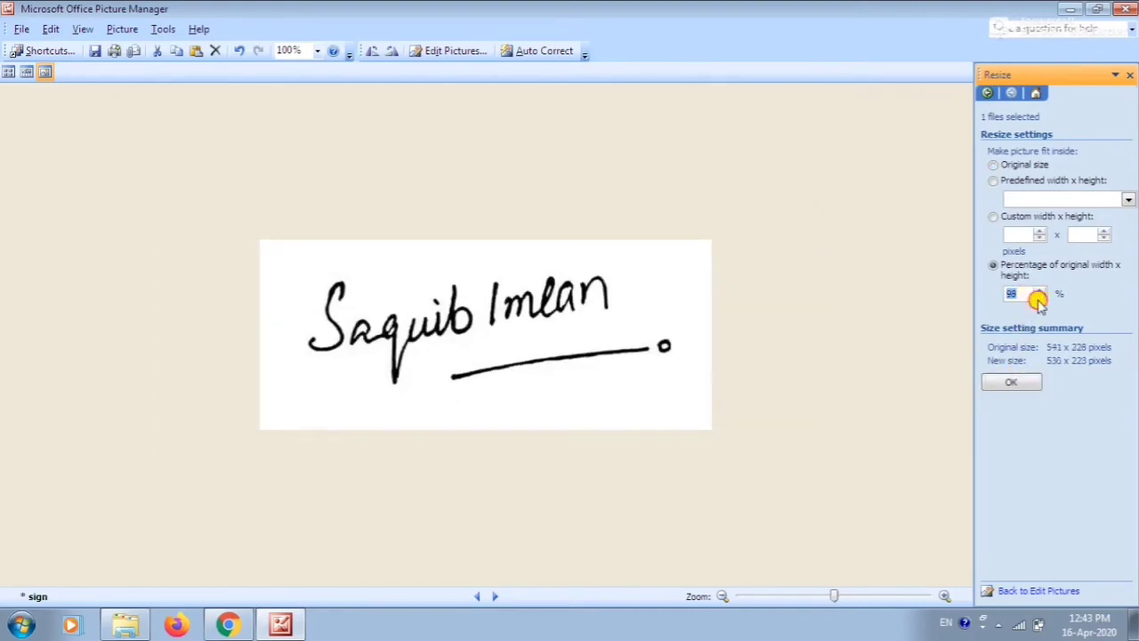
{"action": "left_click", "coordinate": [1037, 301]}
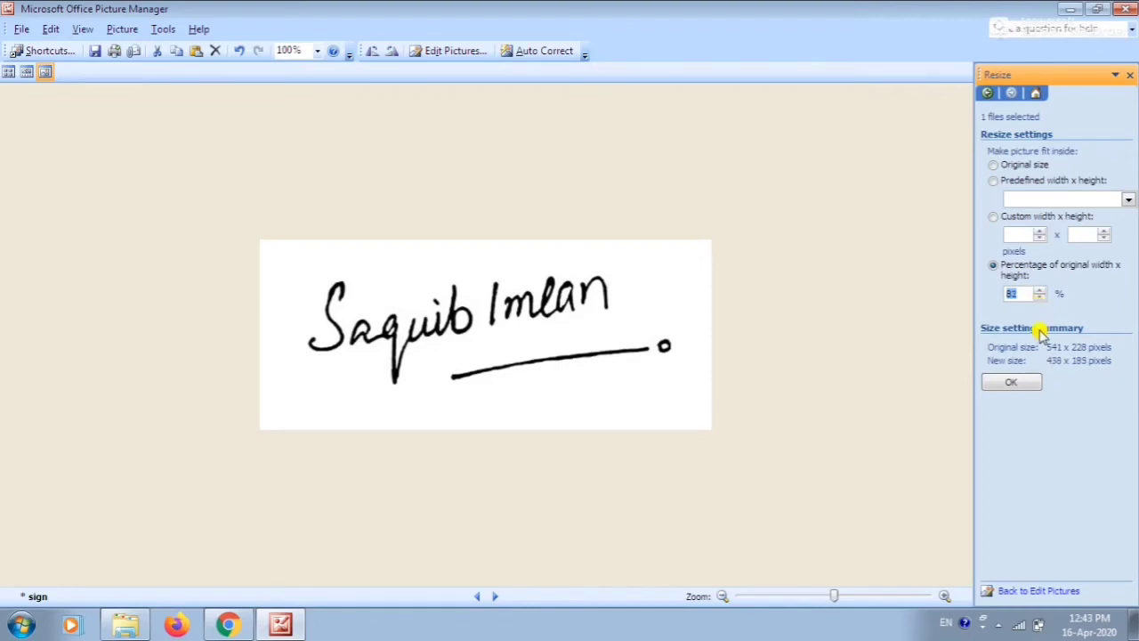
{"action": "left_click", "coordinate": [1025, 382]}
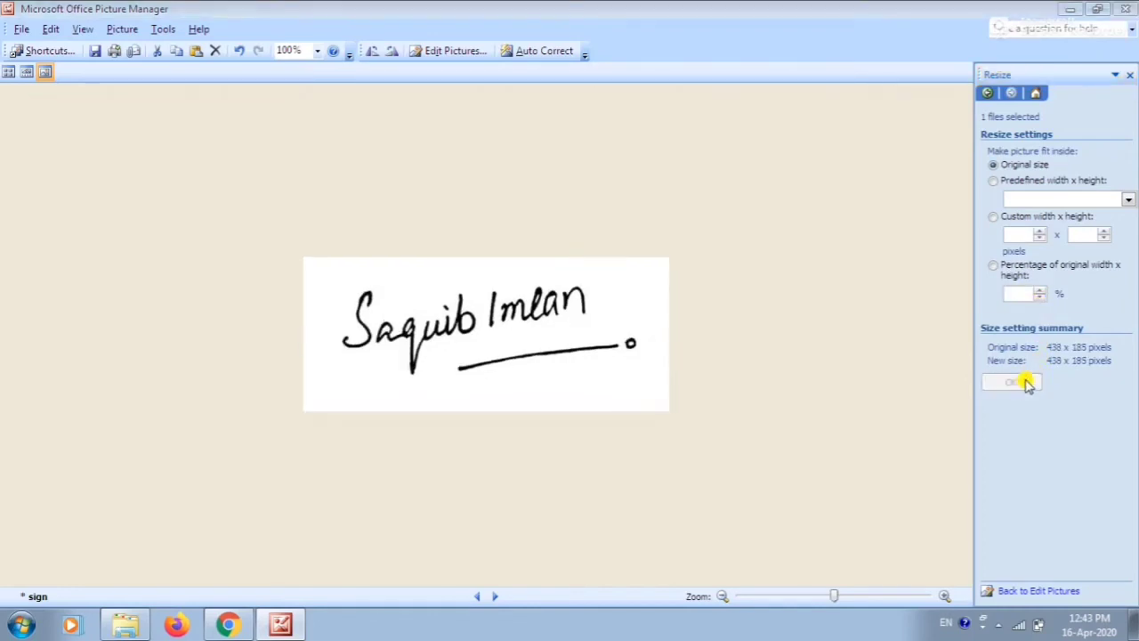
{"action": "key", "text": "ctrl+s"}
{"action": "left_click", "coordinate": [1123, 8]}
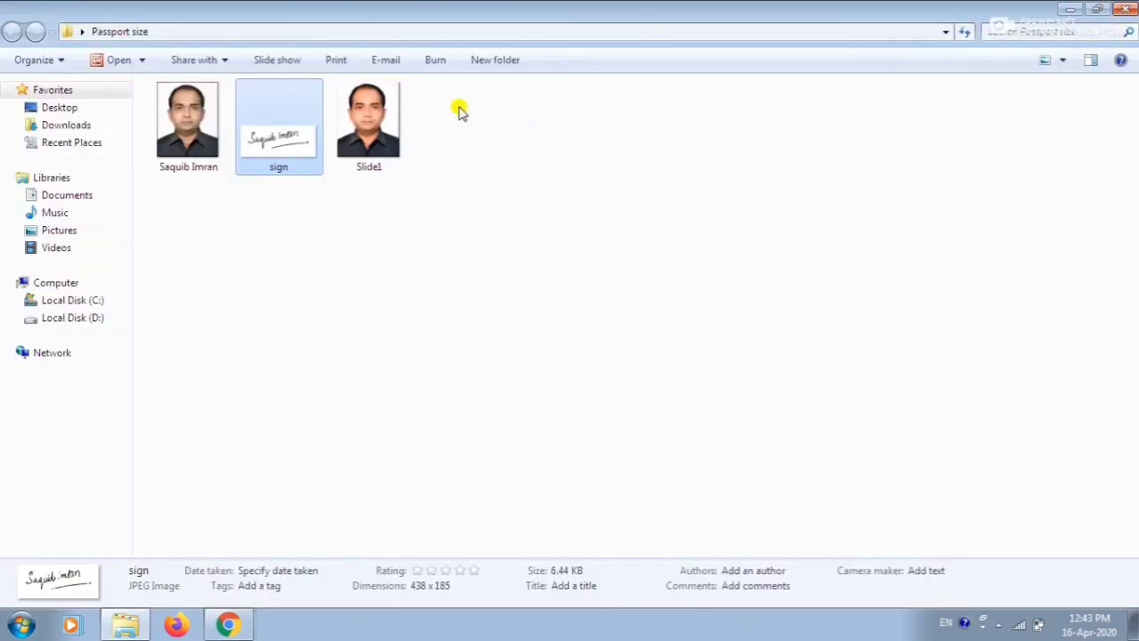
Step: View the saved sign image at its new size and close it again
{"action": "right_click", "coordinate": [287, 144]}
{"action": "left_click", "coordinate": [236, 144]}
{"action": "double_click", "coordinate": [246, 109]}
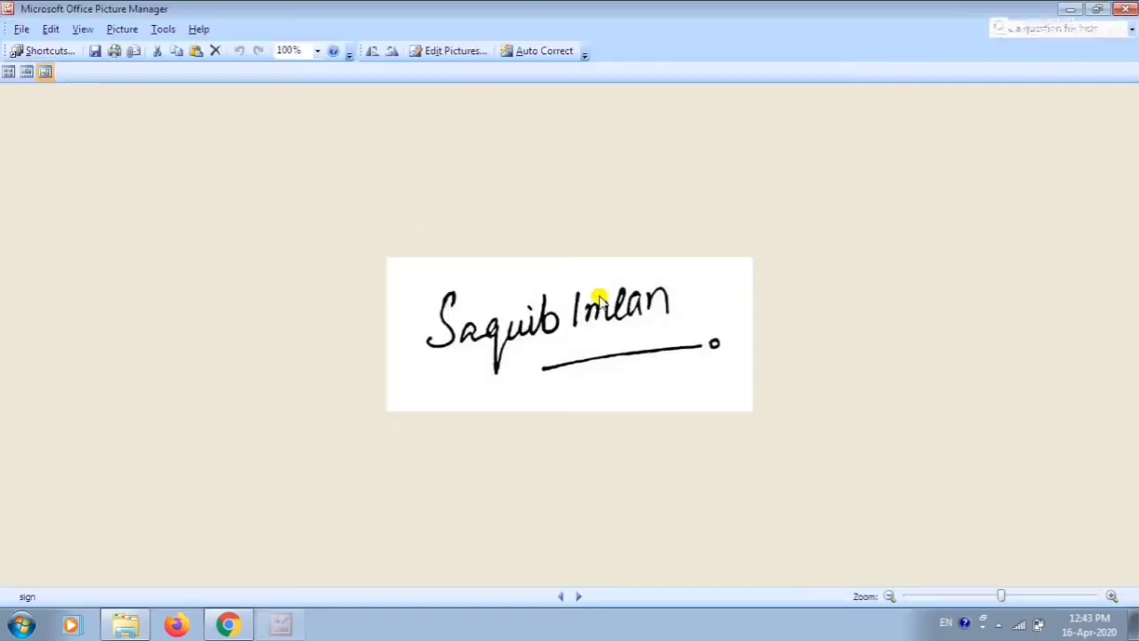
{"action": "left_click", "coordinate": [1127, 9]}
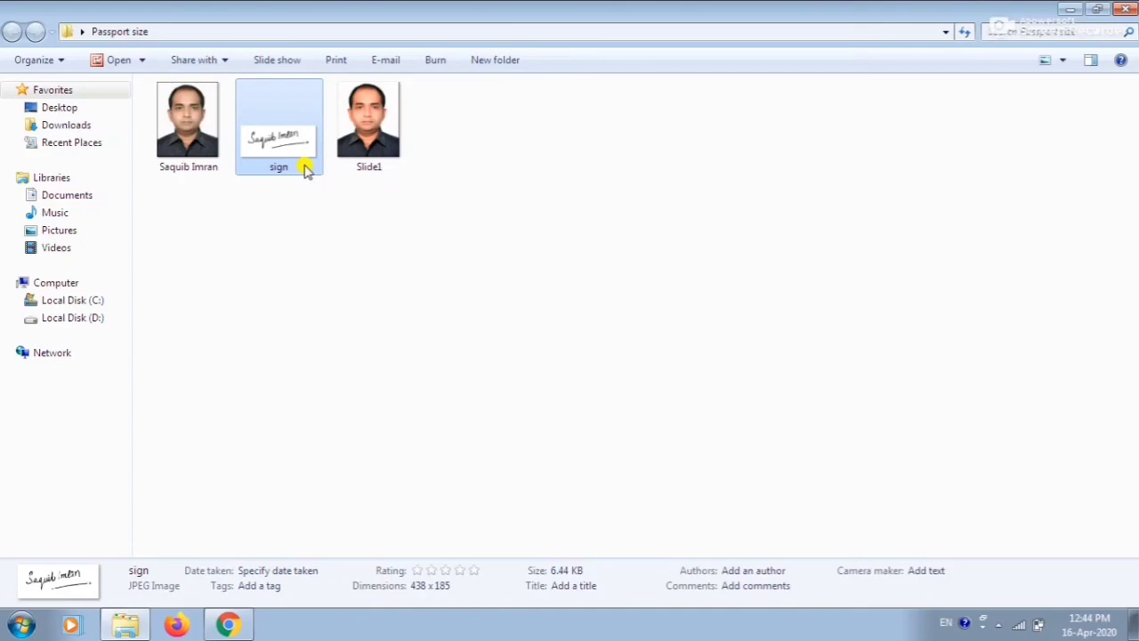
Step: Reopen the resized sign image with Microsoft Office Picture Manager
{"action": "right_click", "coordinate": [270, 148]}
{"action": "mouse_move", "coordinate": [324, 301]}
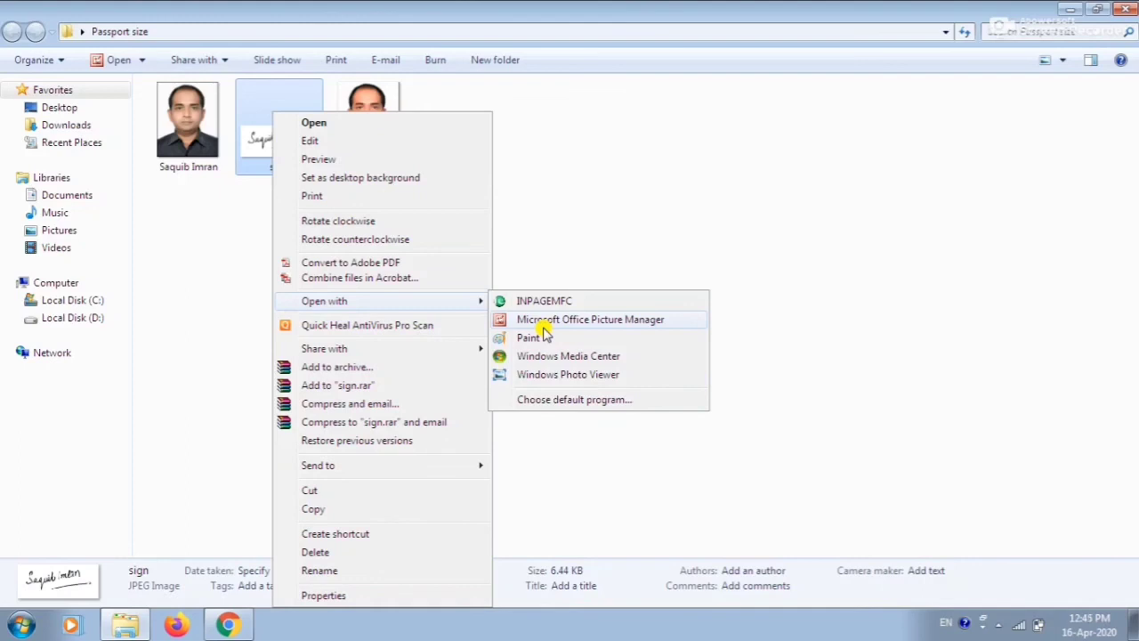
{"action": "left_click", "coordinate": [545, 321]}
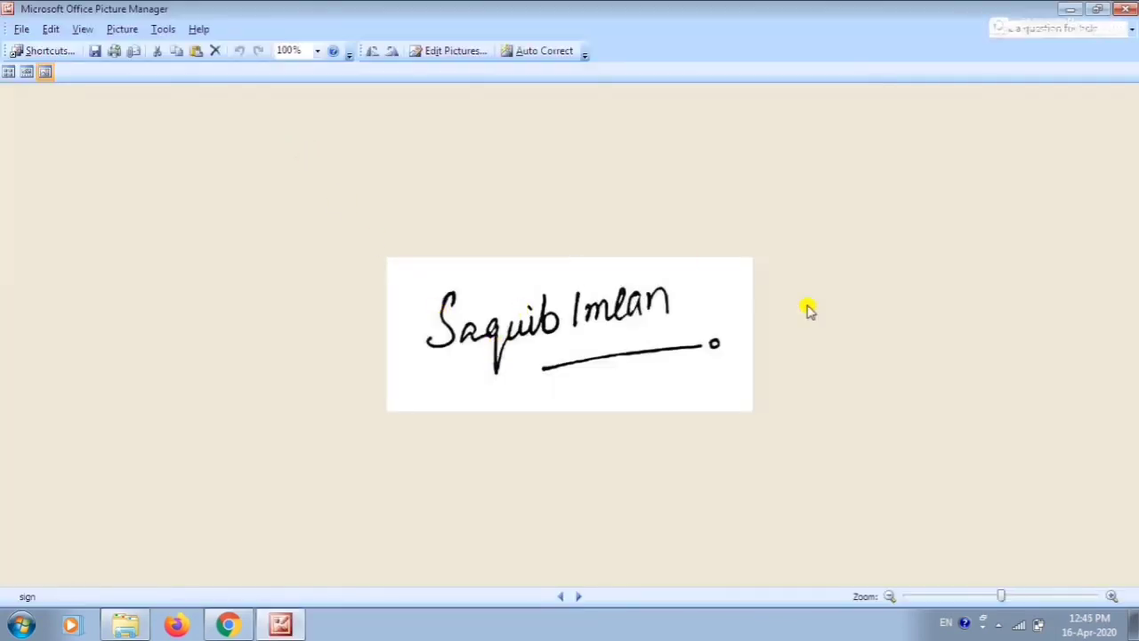